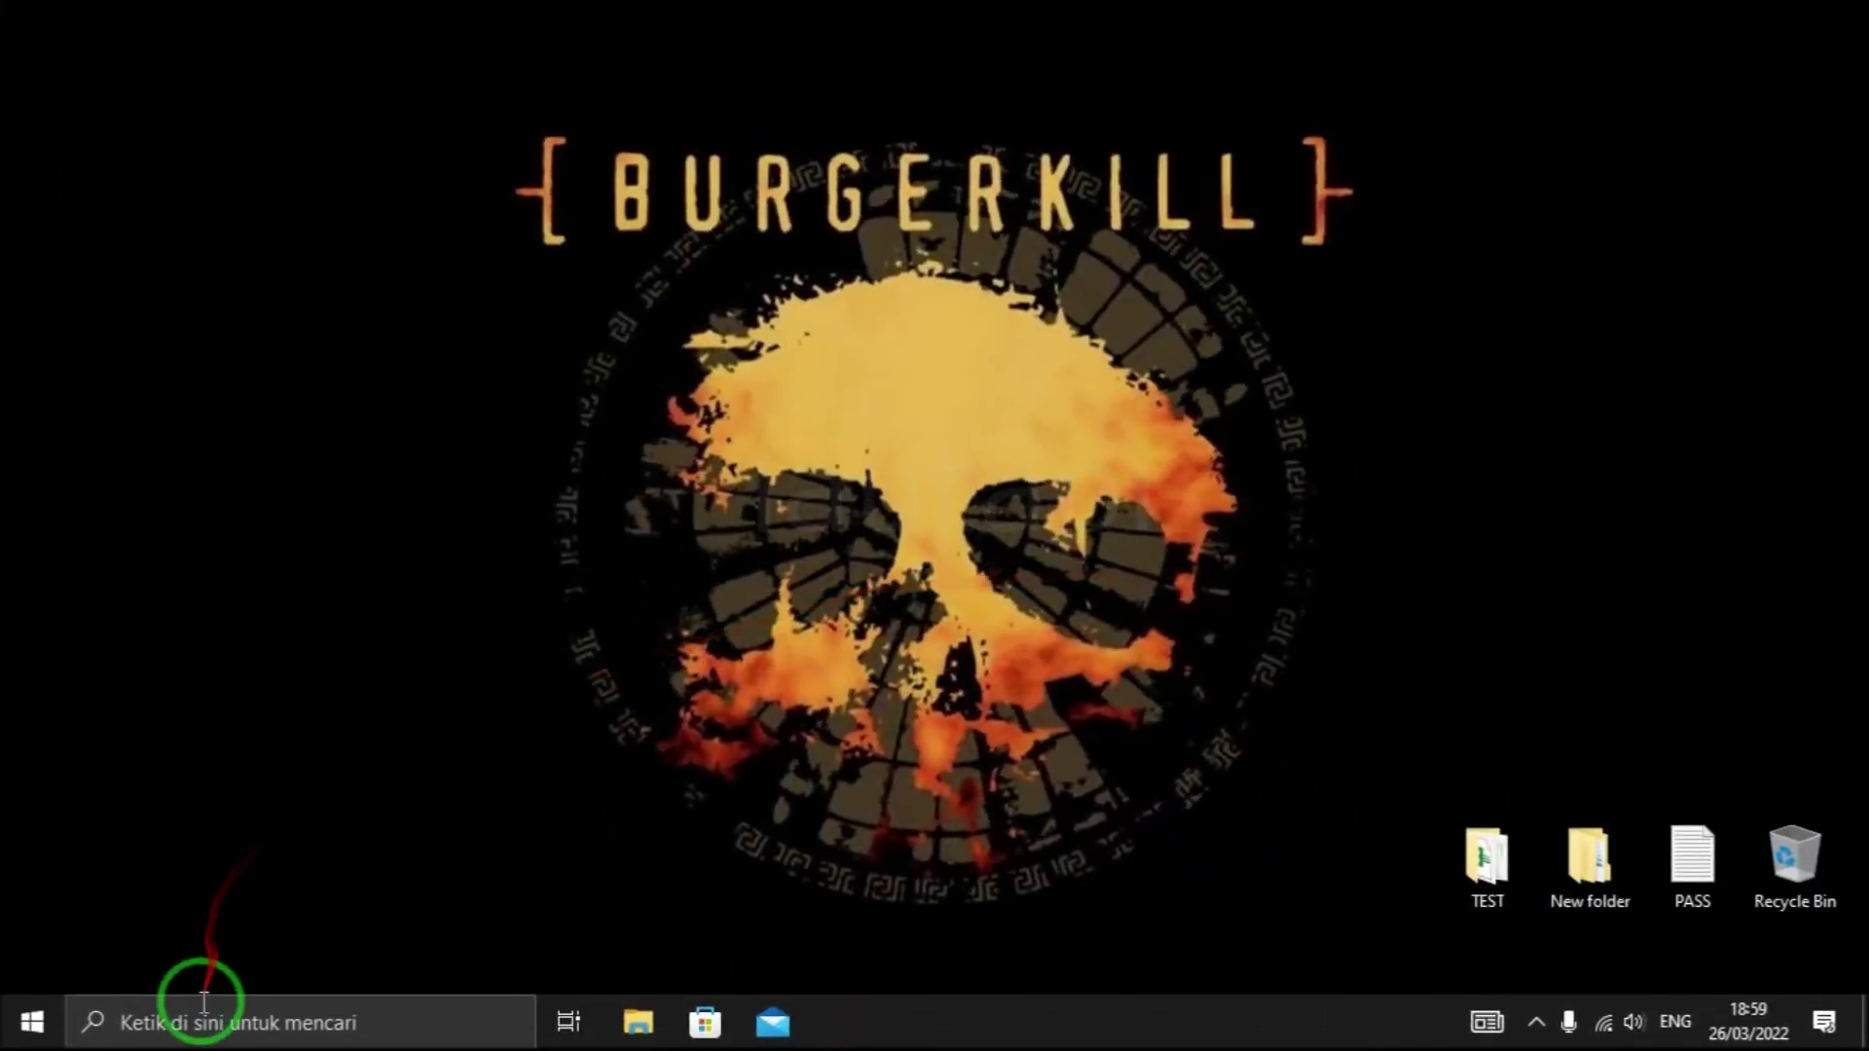
Search Windows for "power", open the Power & sleep settings and maximize the window.
left_click(204, 1015)
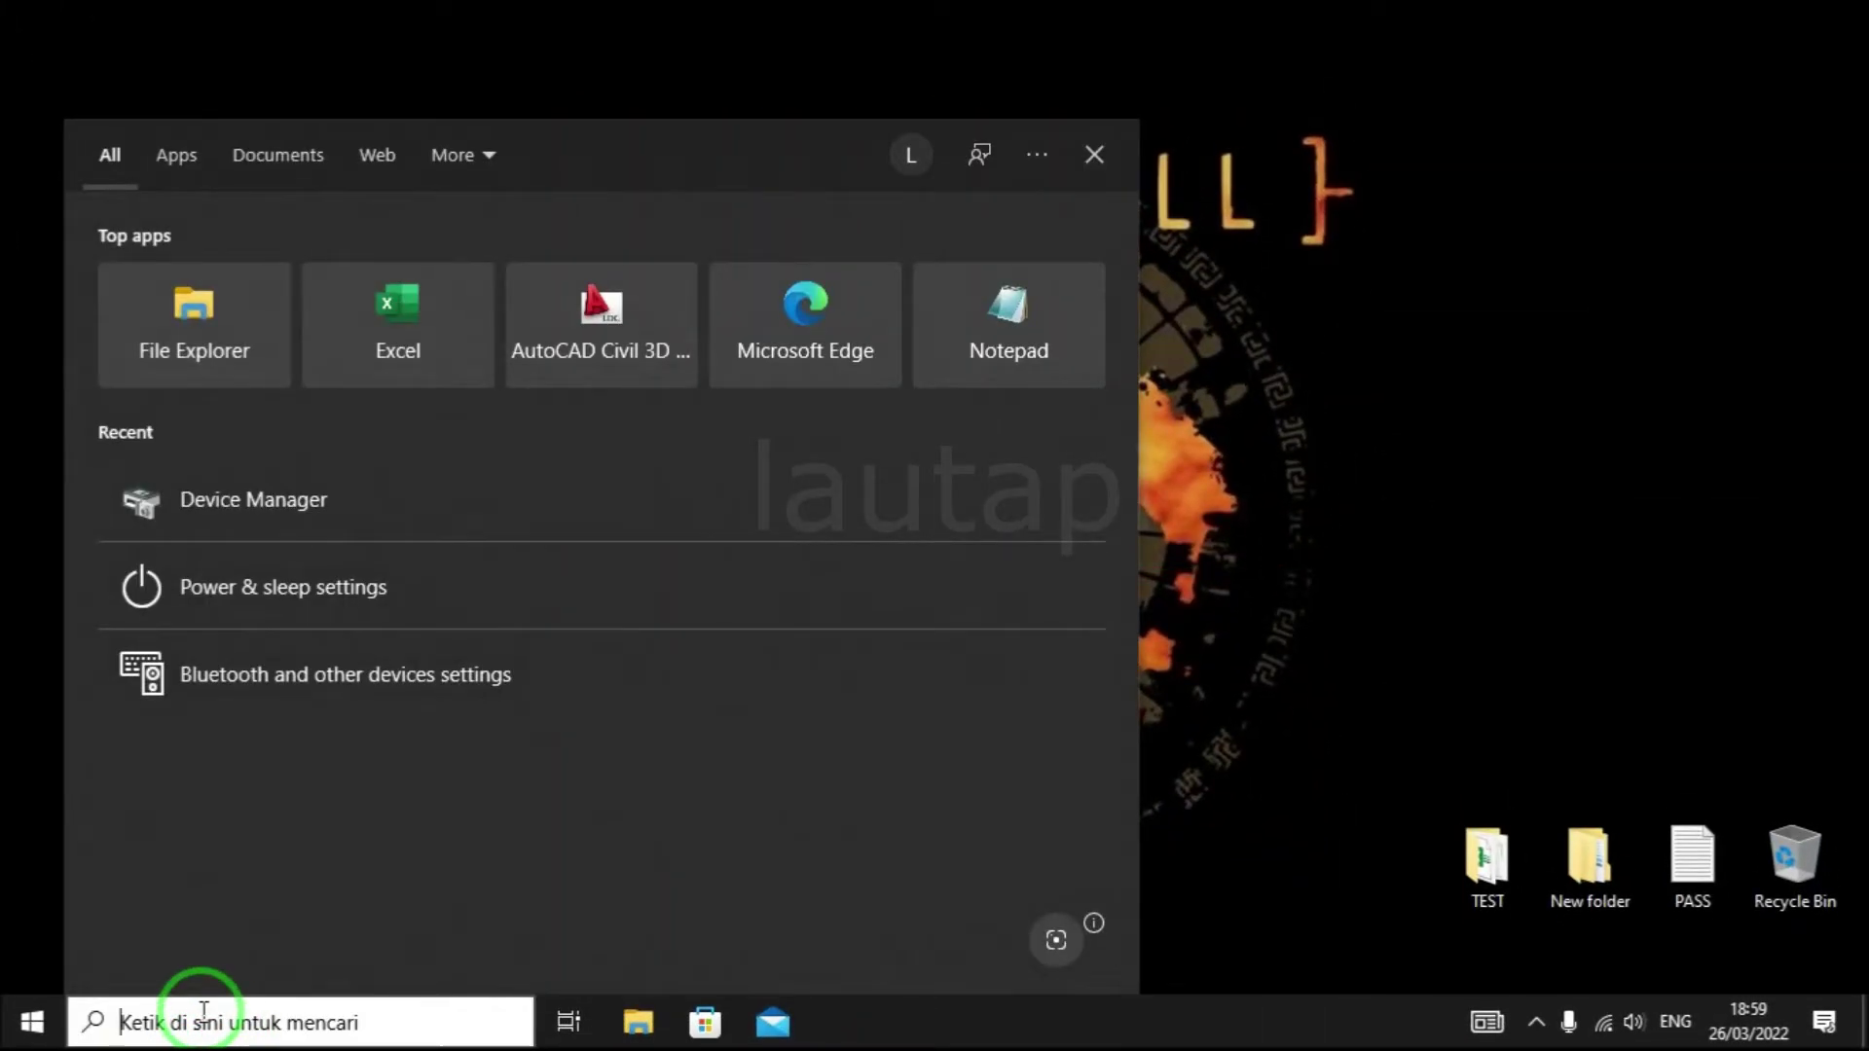
type("power")
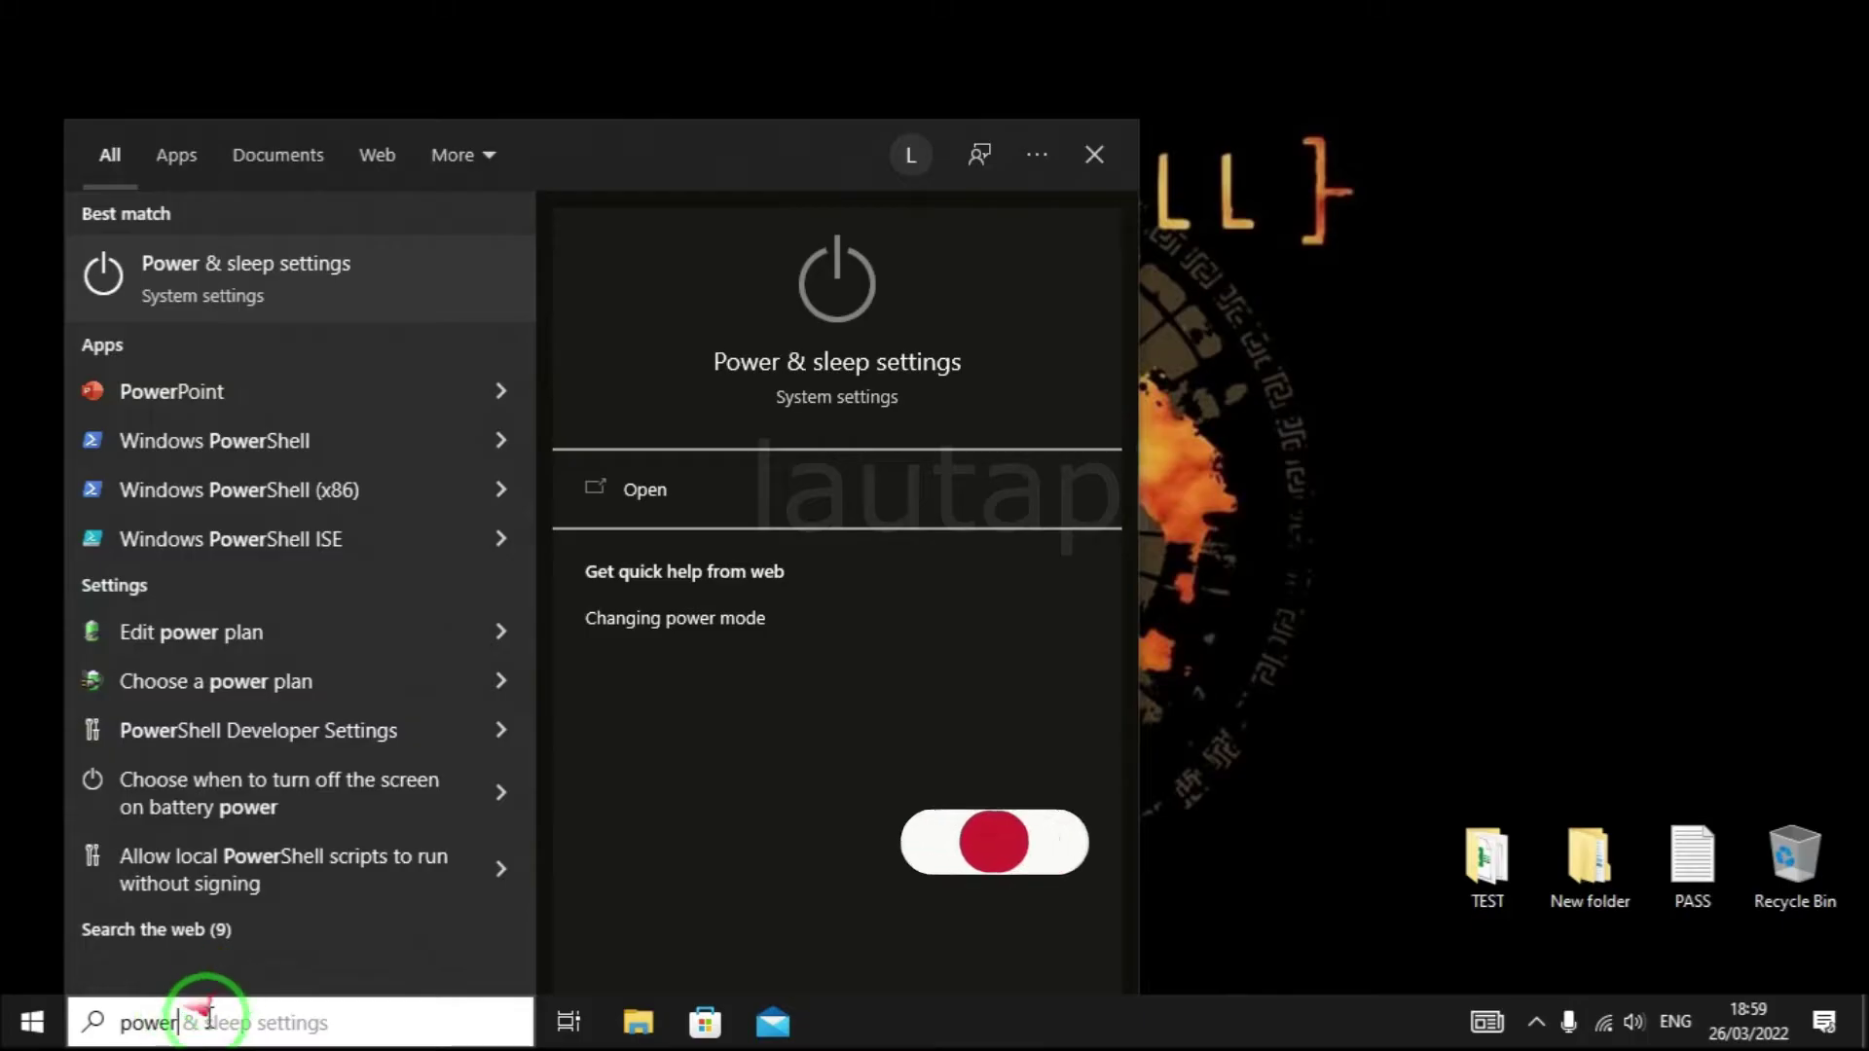
left_click(290, 277)
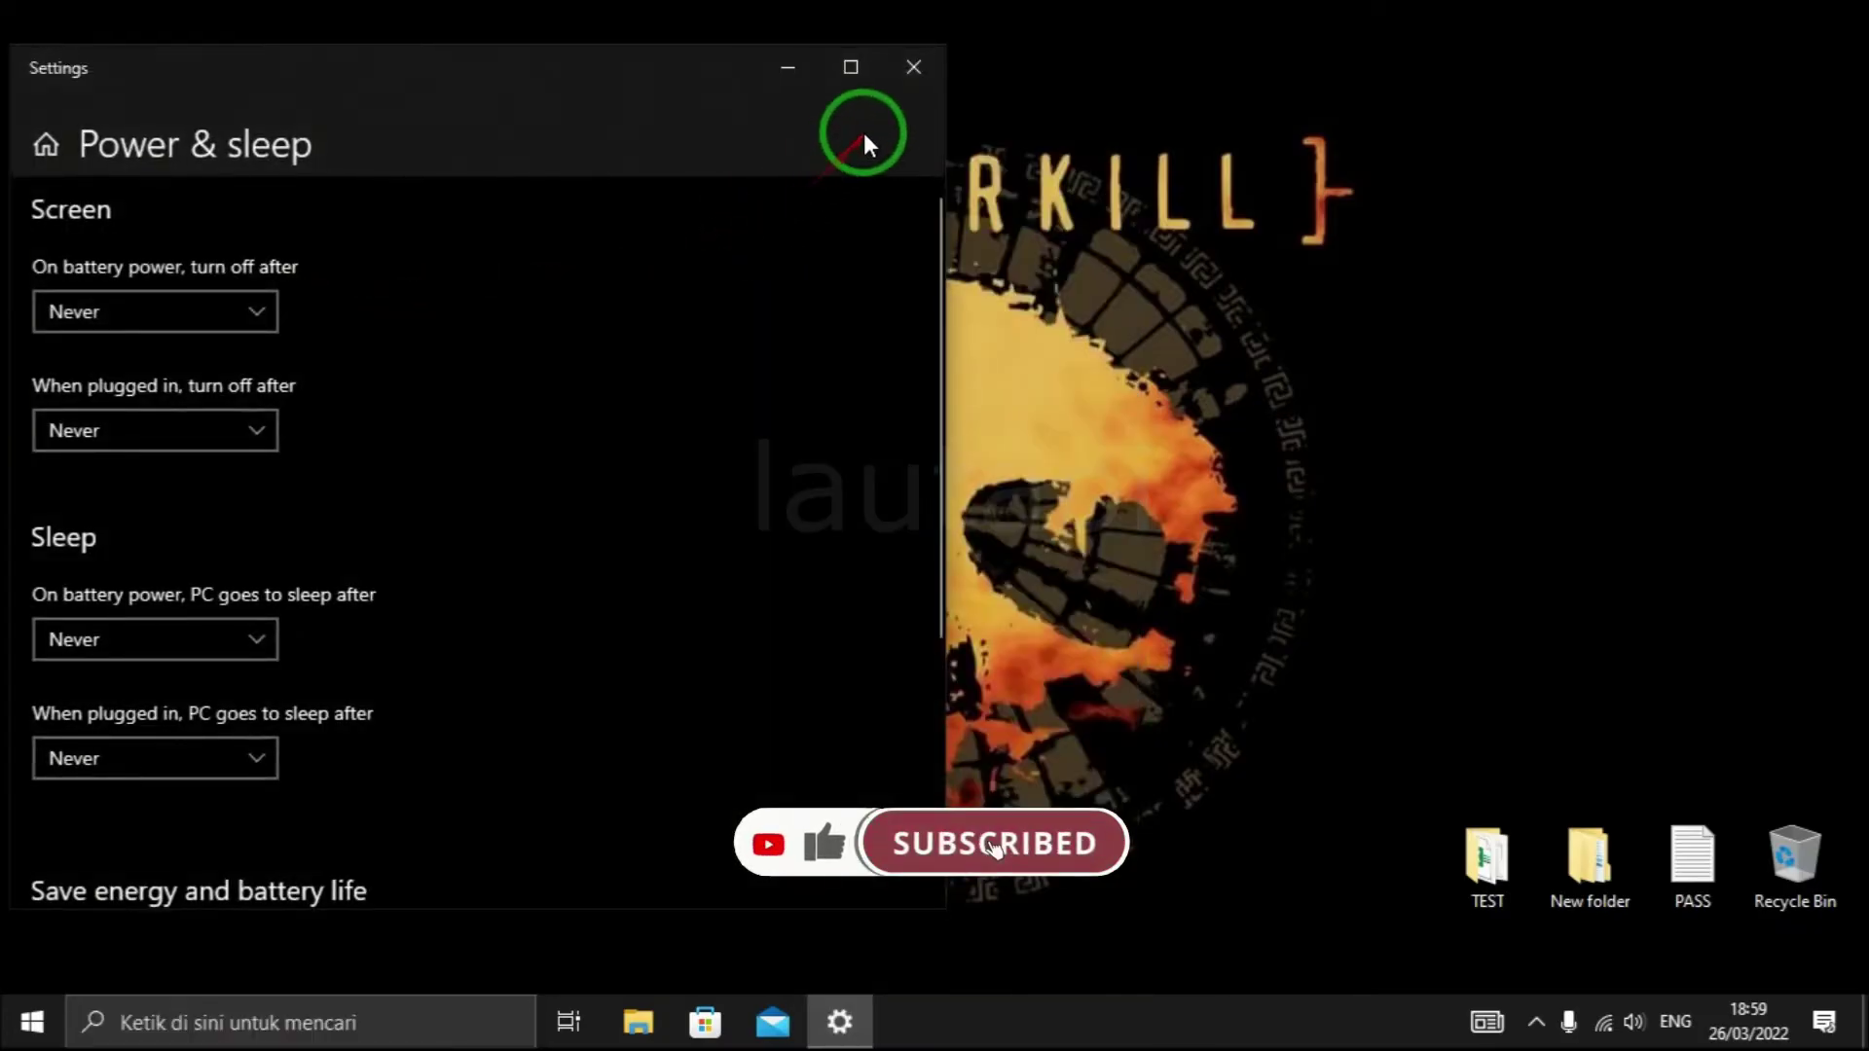
left_click(847, 67)
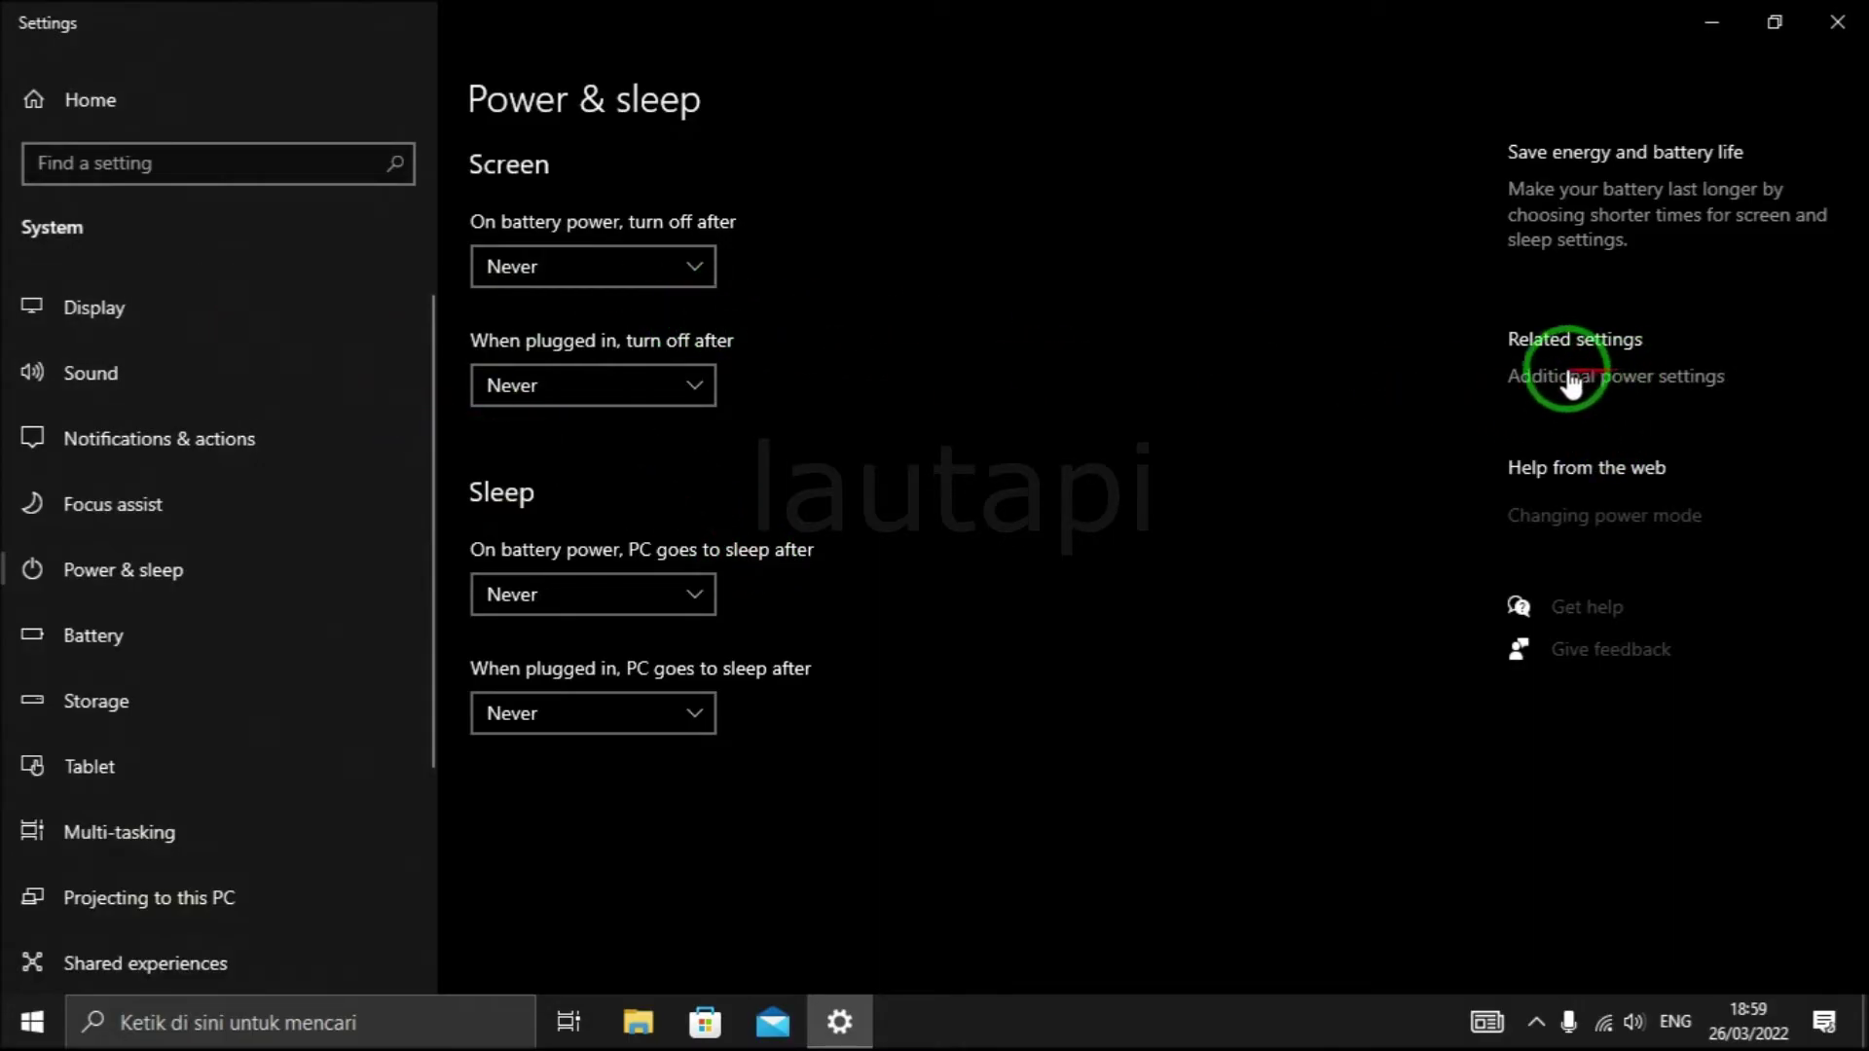
Open the advanced power settings of the Balanced plan through the additional power settings.
left_click(1615, 377)
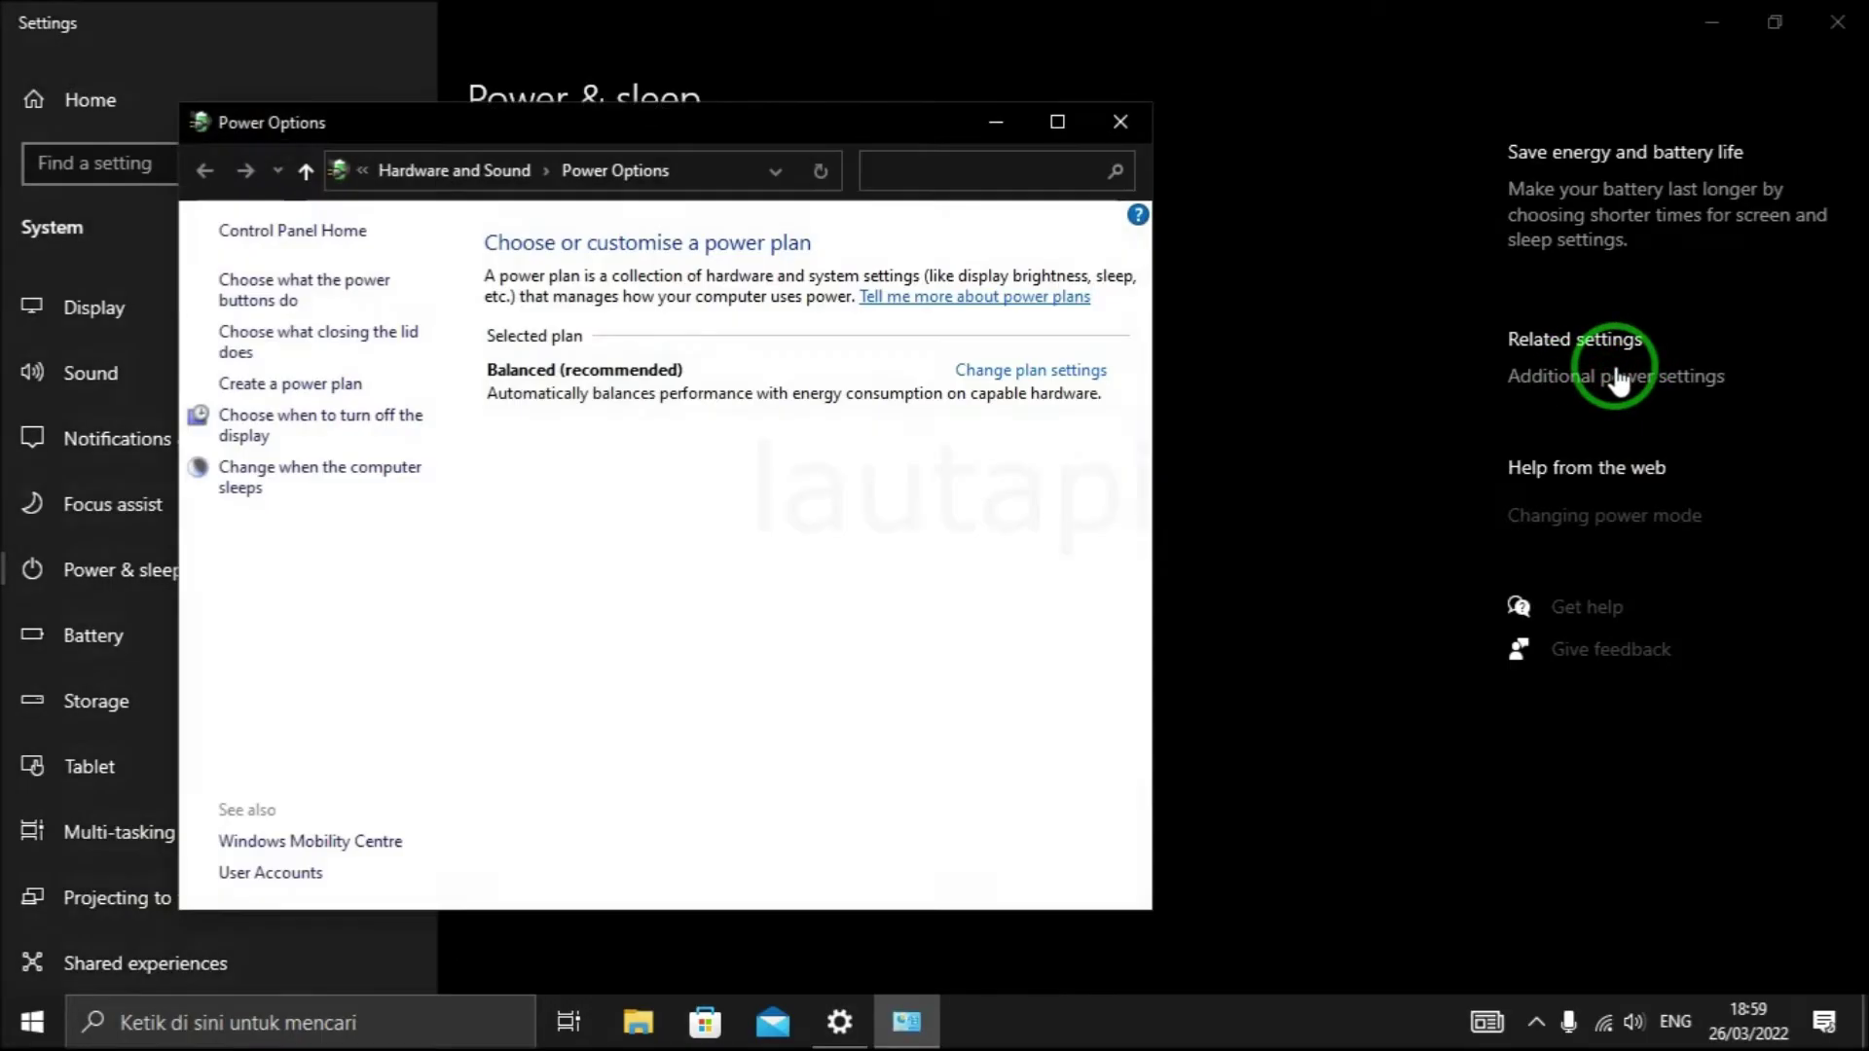
left_click(1059, 118)
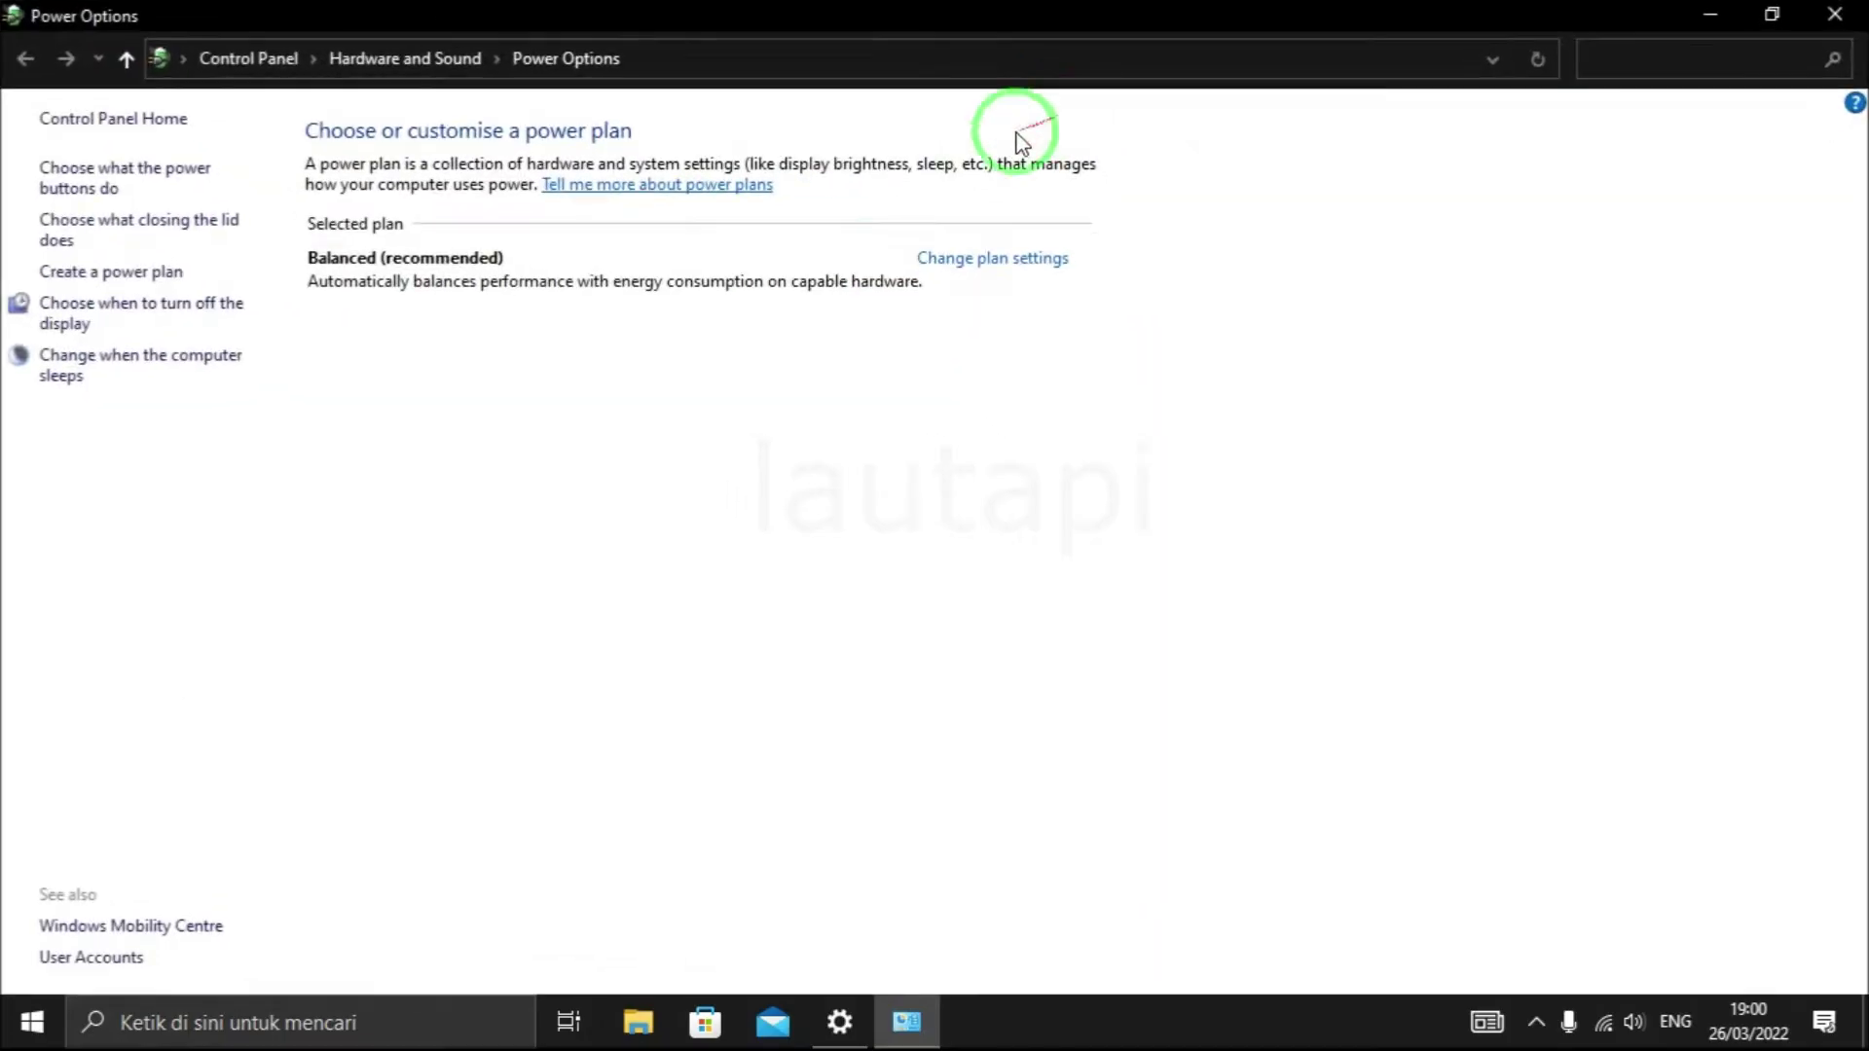
left_click(1000, 275)
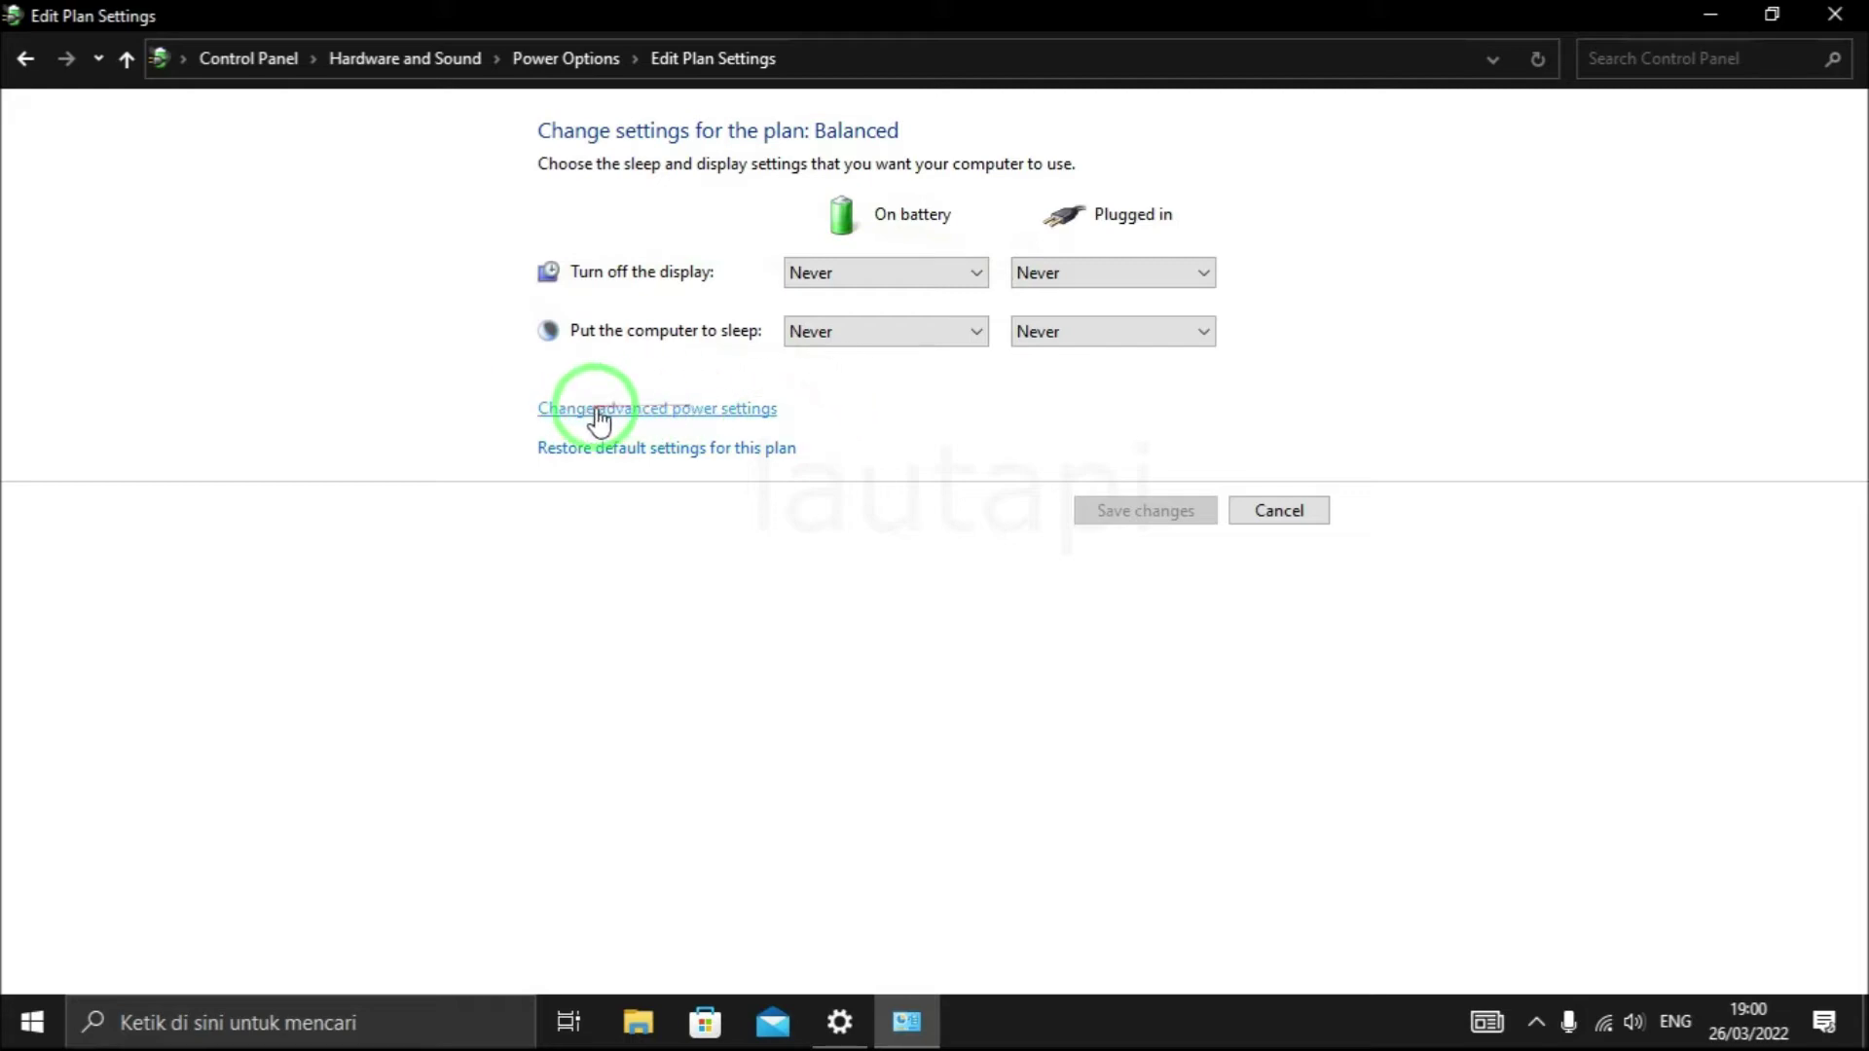
left_click(749, 410)
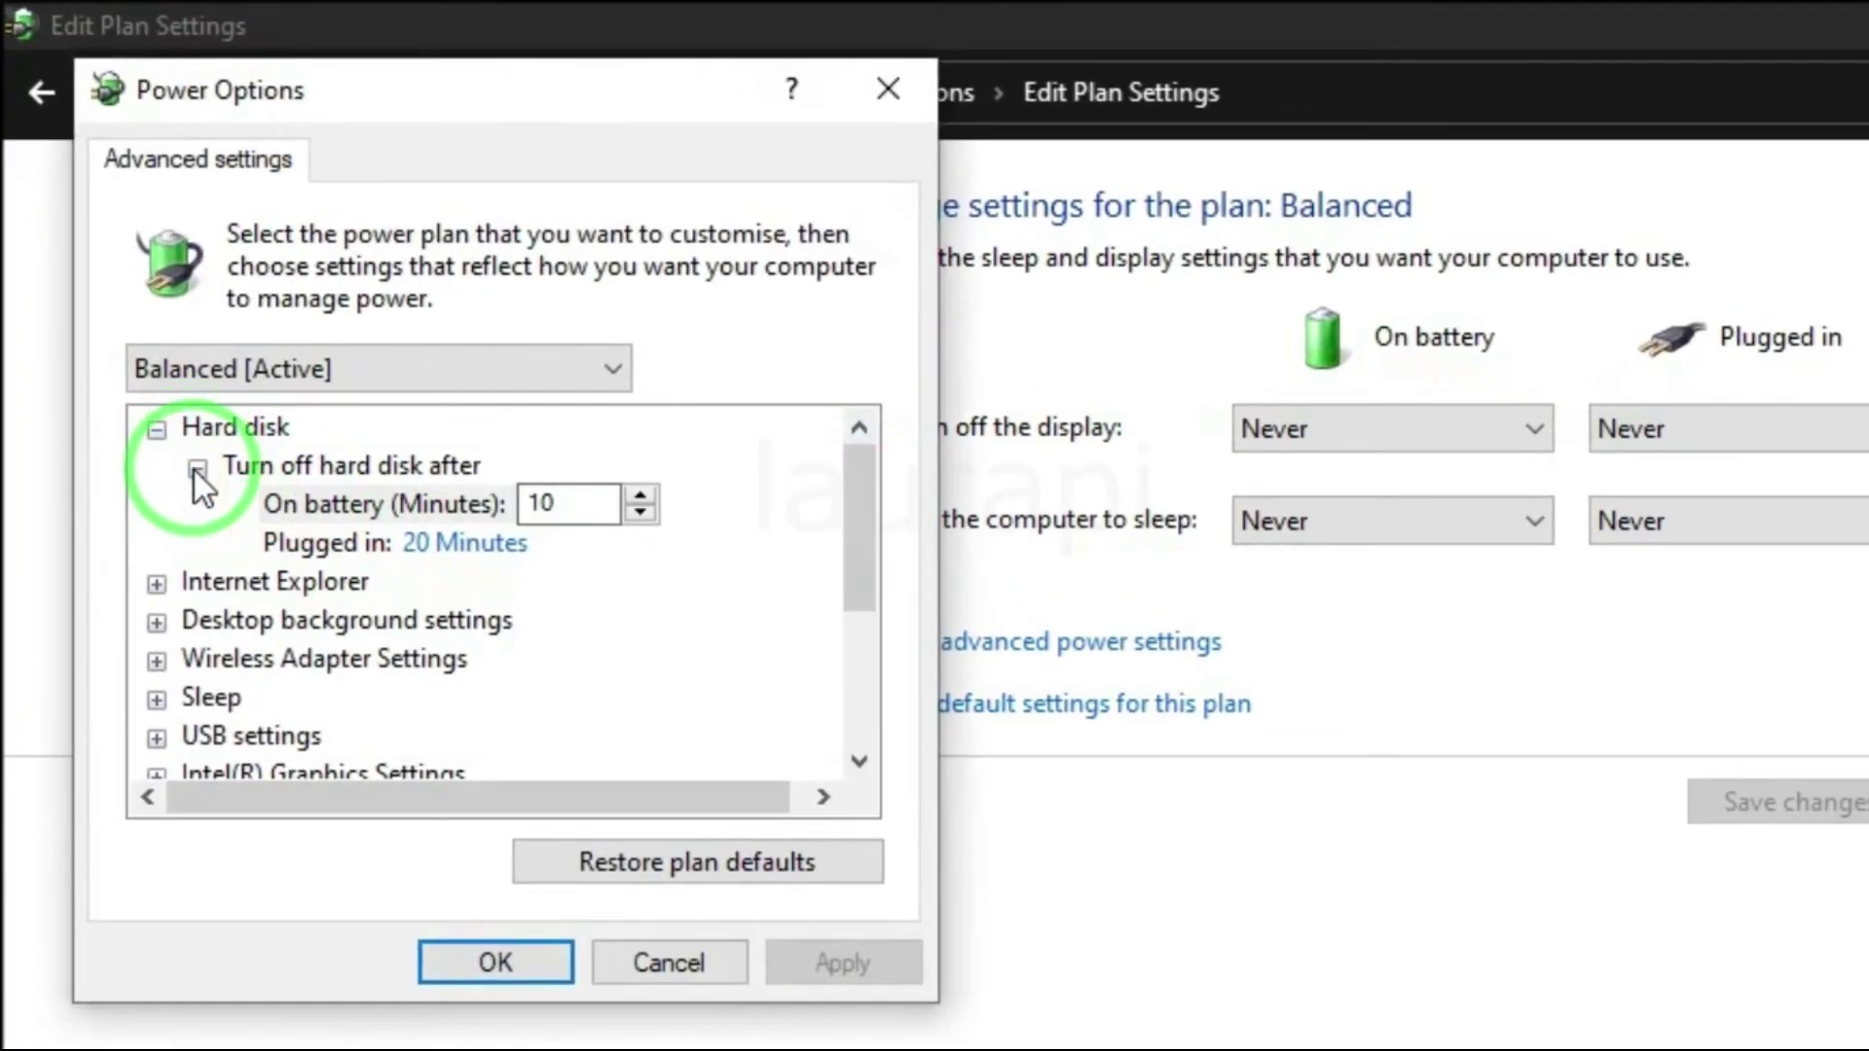
Set the USB selective suspend setting to Disabled for On battery.
left_click(190, 451)
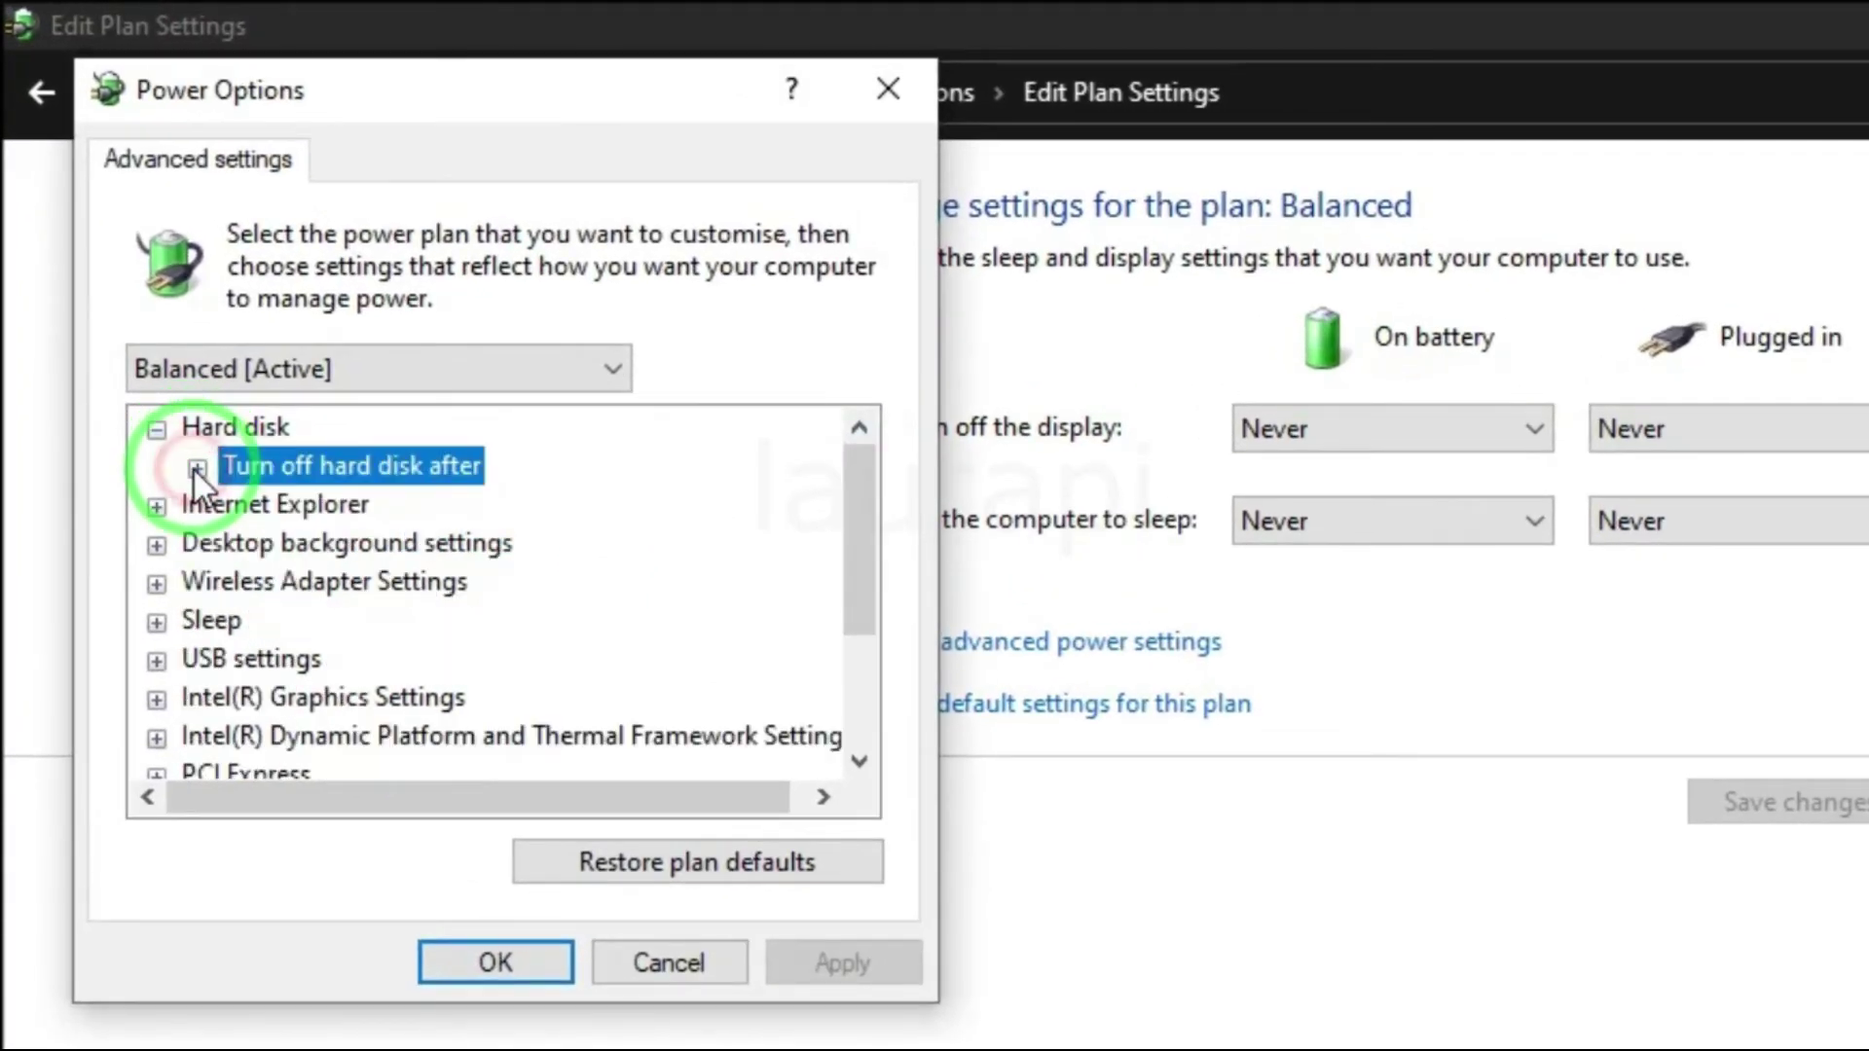
scroll(224, 453, "down", 1)
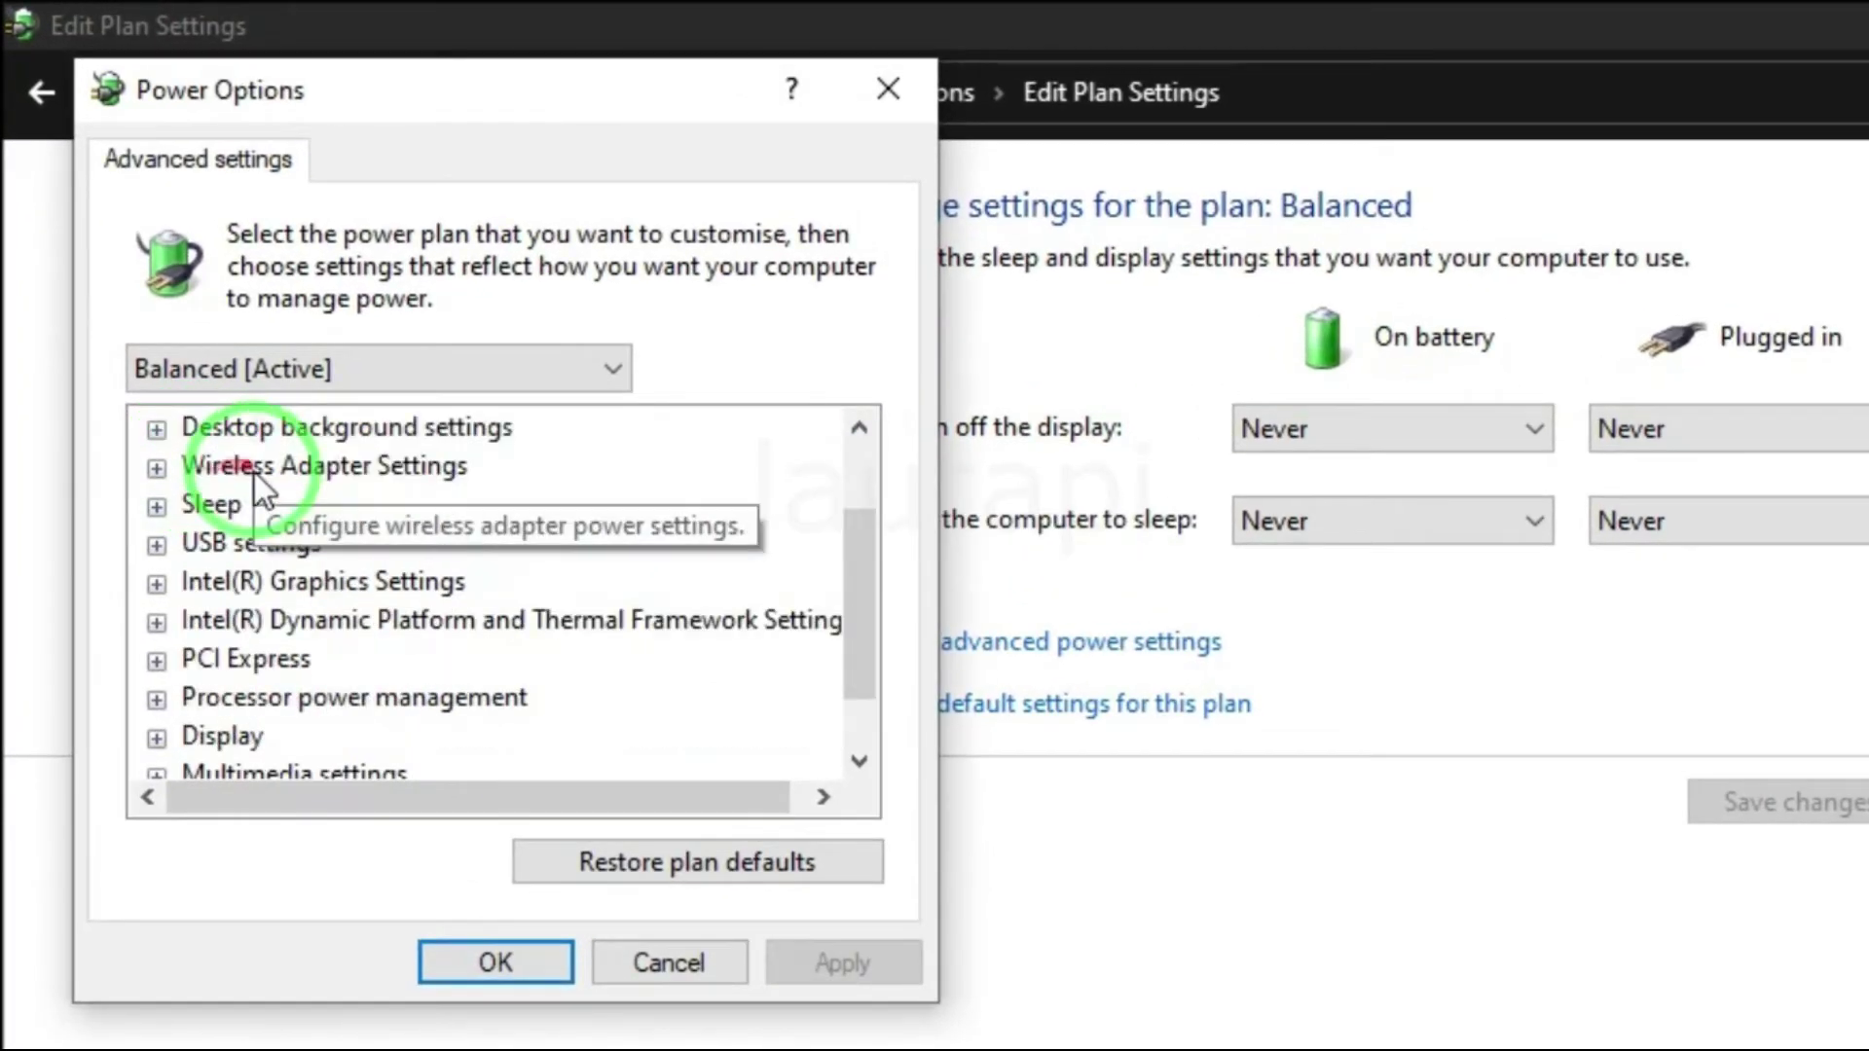
left_click(157, 545)
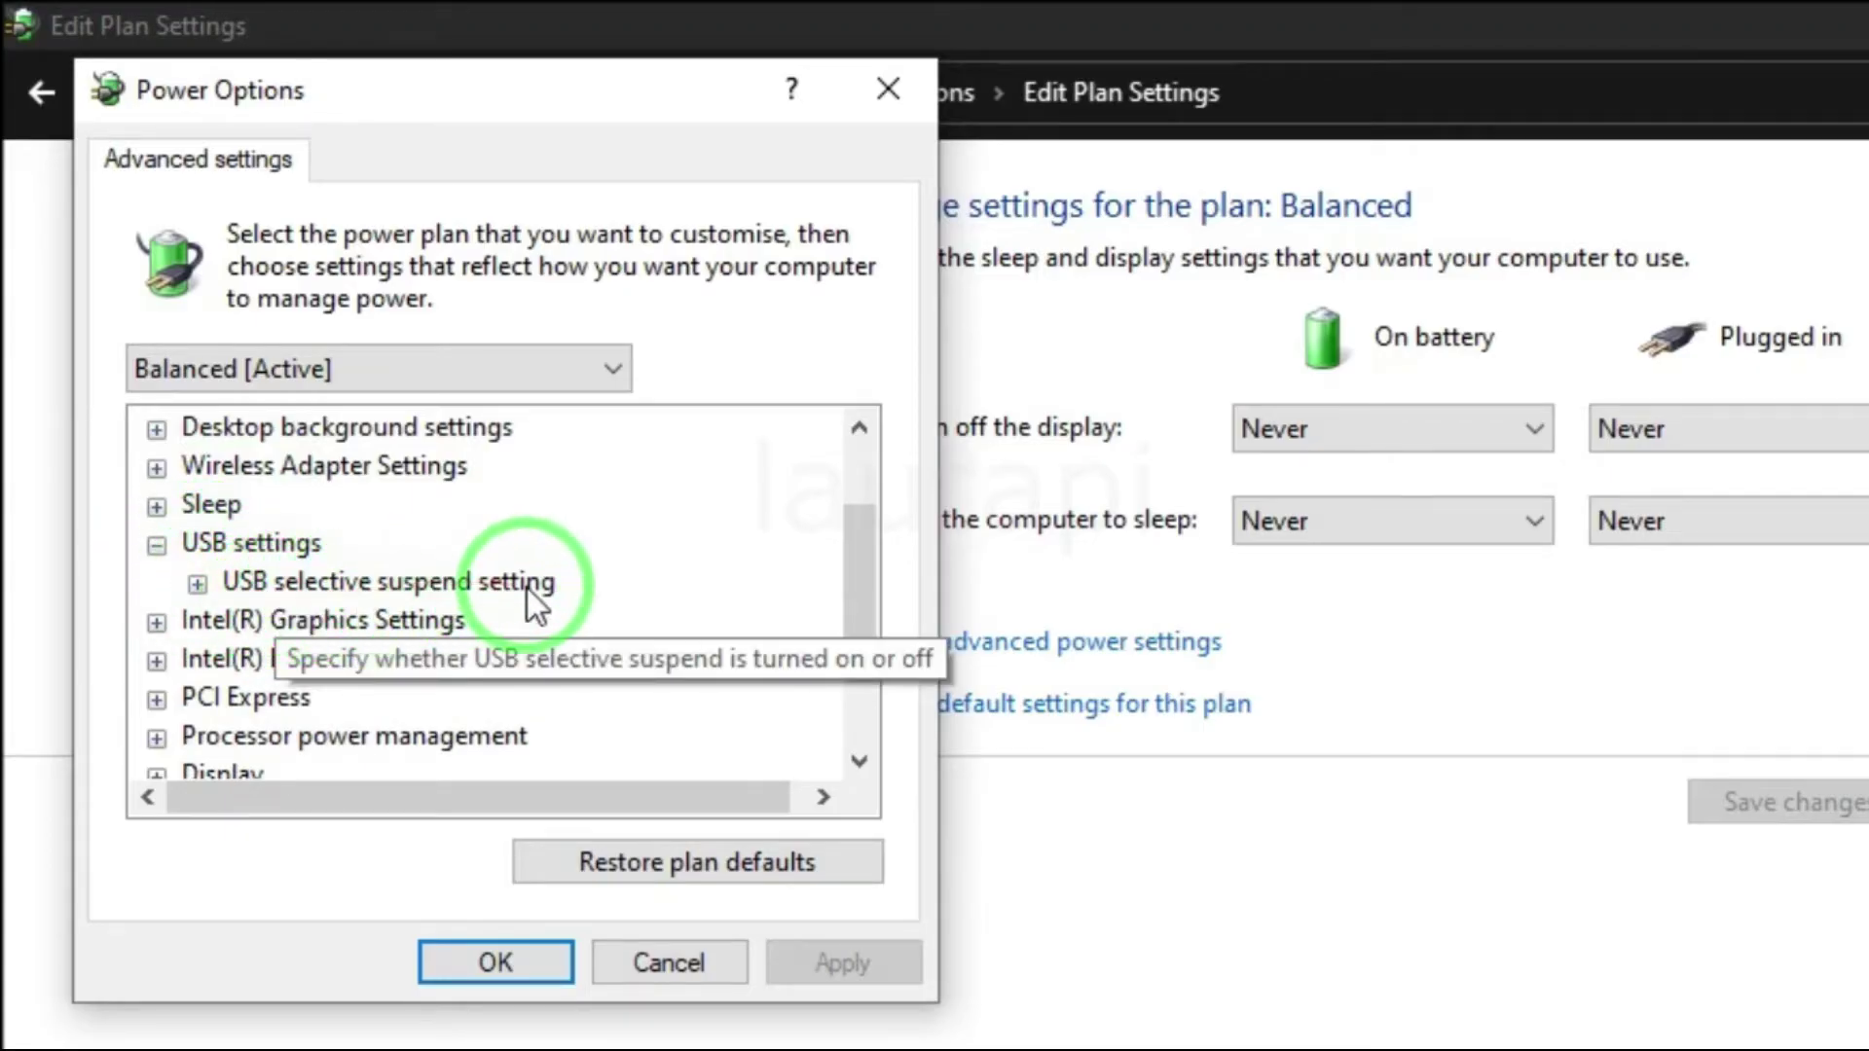
left_click(198, 584)
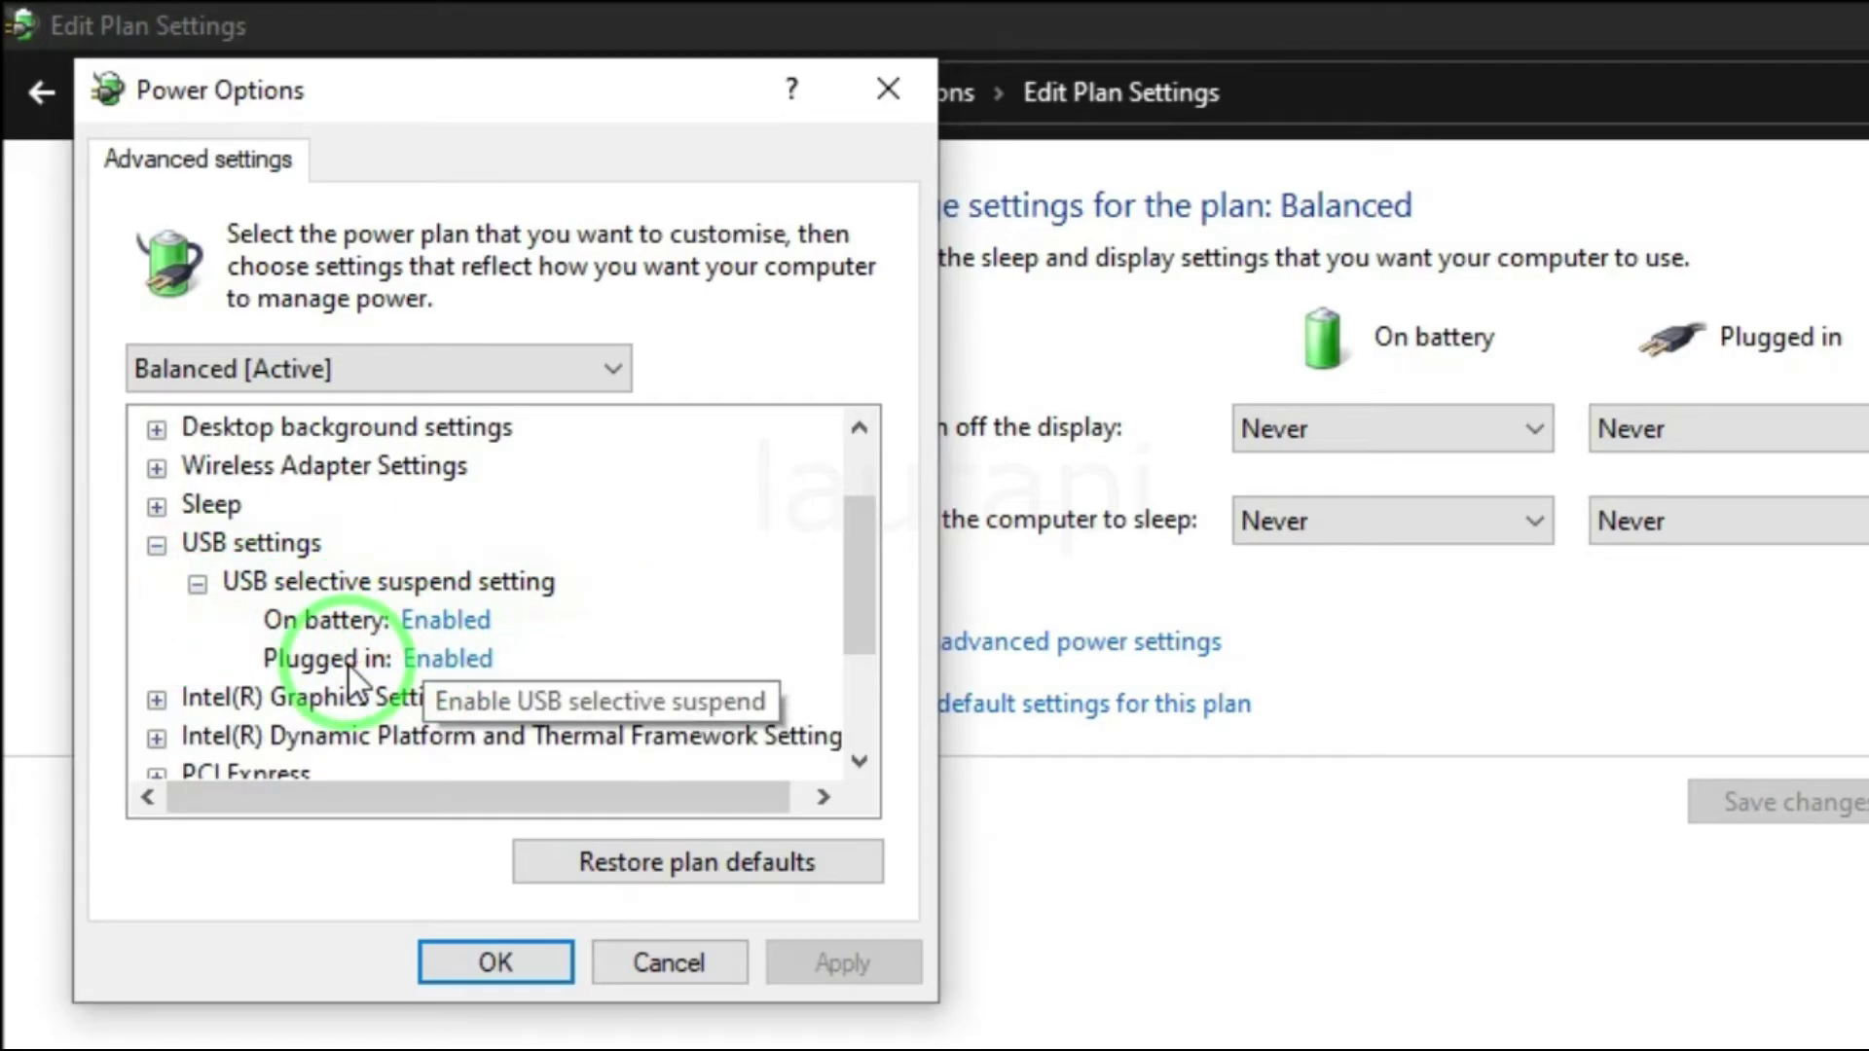
left_click(472, 617)
left_click(511, 627)
left_click(516, 666)
Set the USB selective suspend setting to Disabled for Plugged in, and apply the advanced power changes.
left_click(487, 666)
left_click(535, 667)
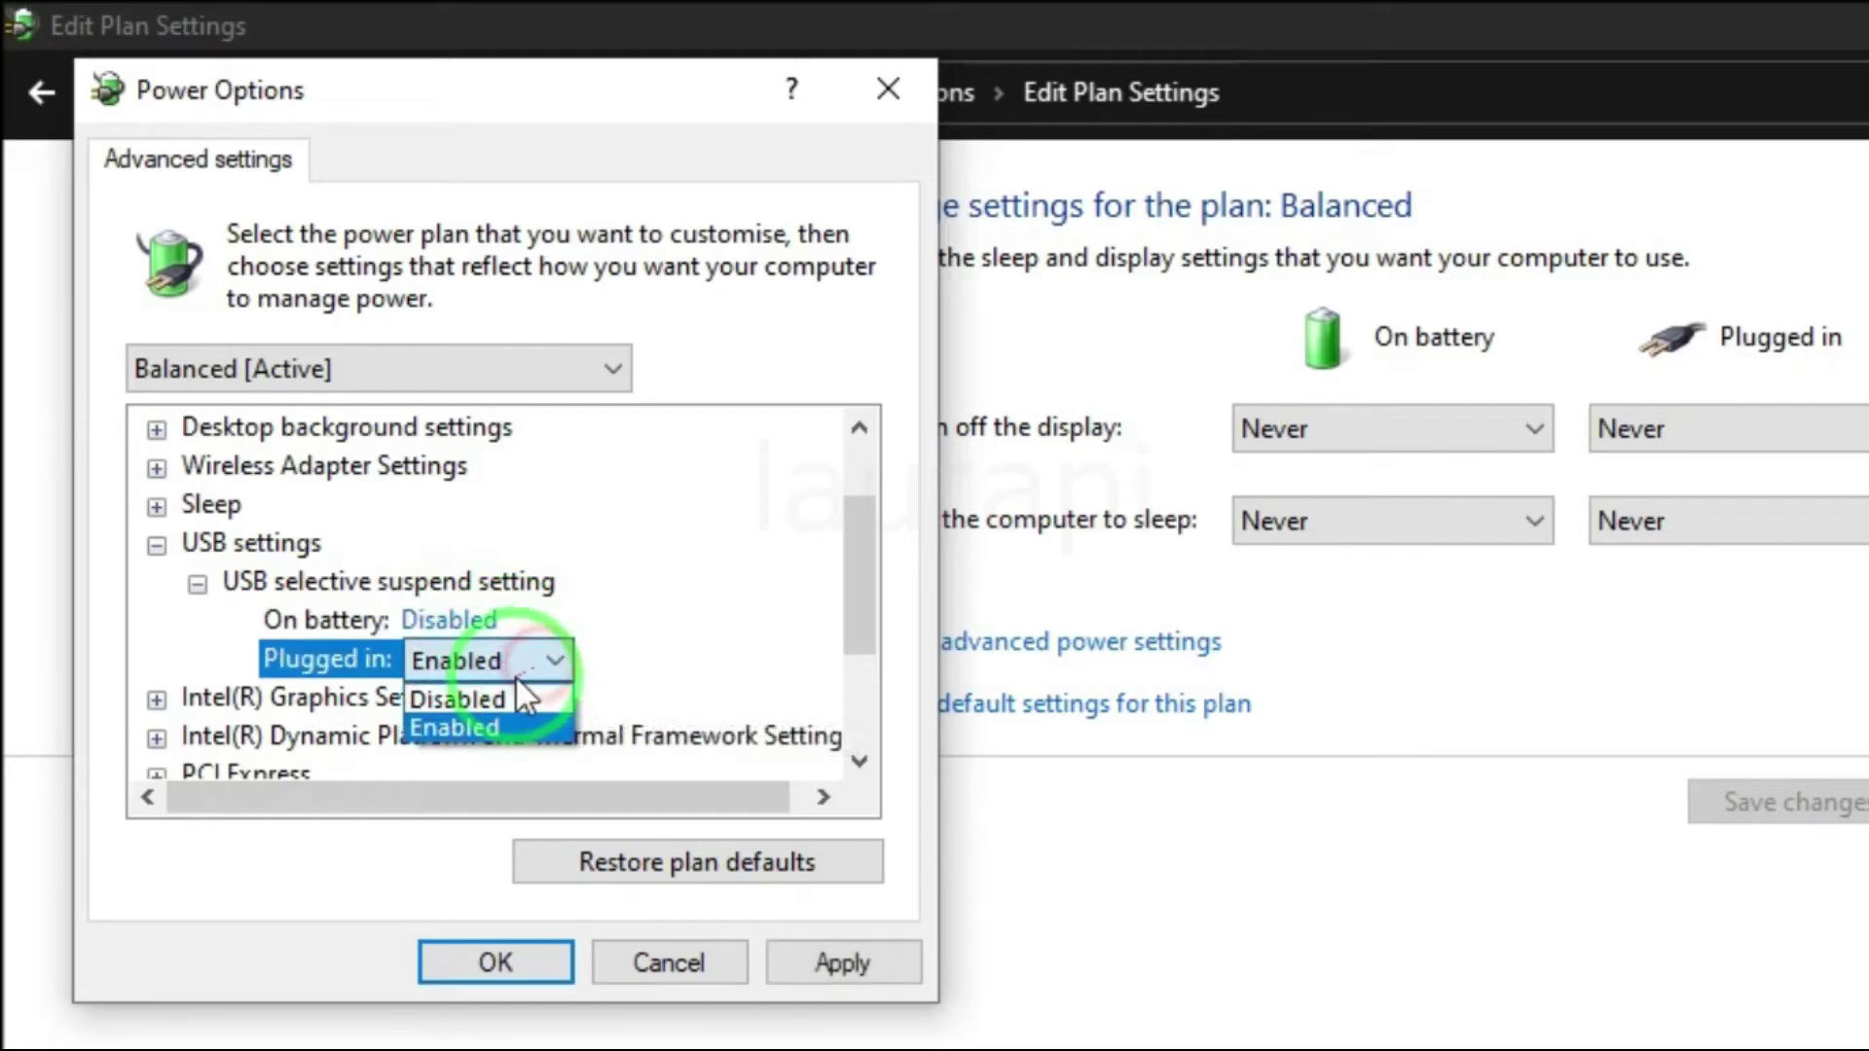
left_click(516, 694)
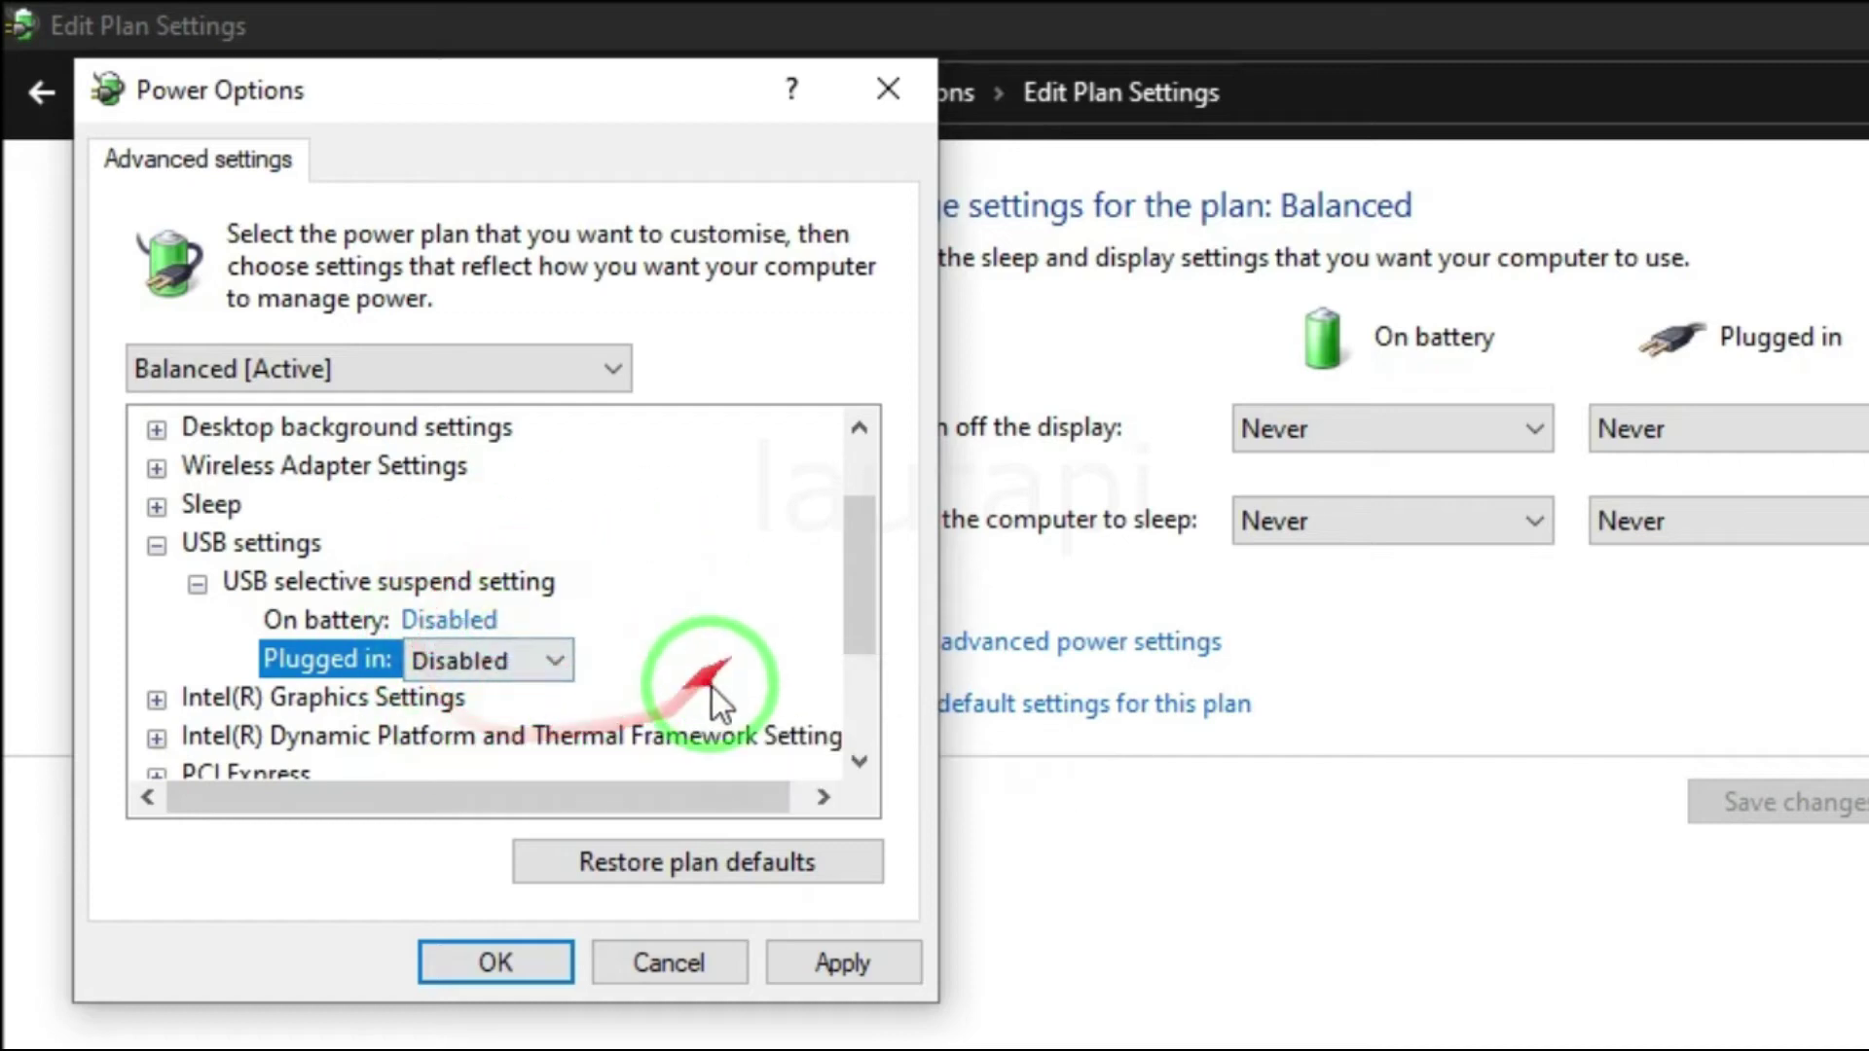
left_click(870, 959)
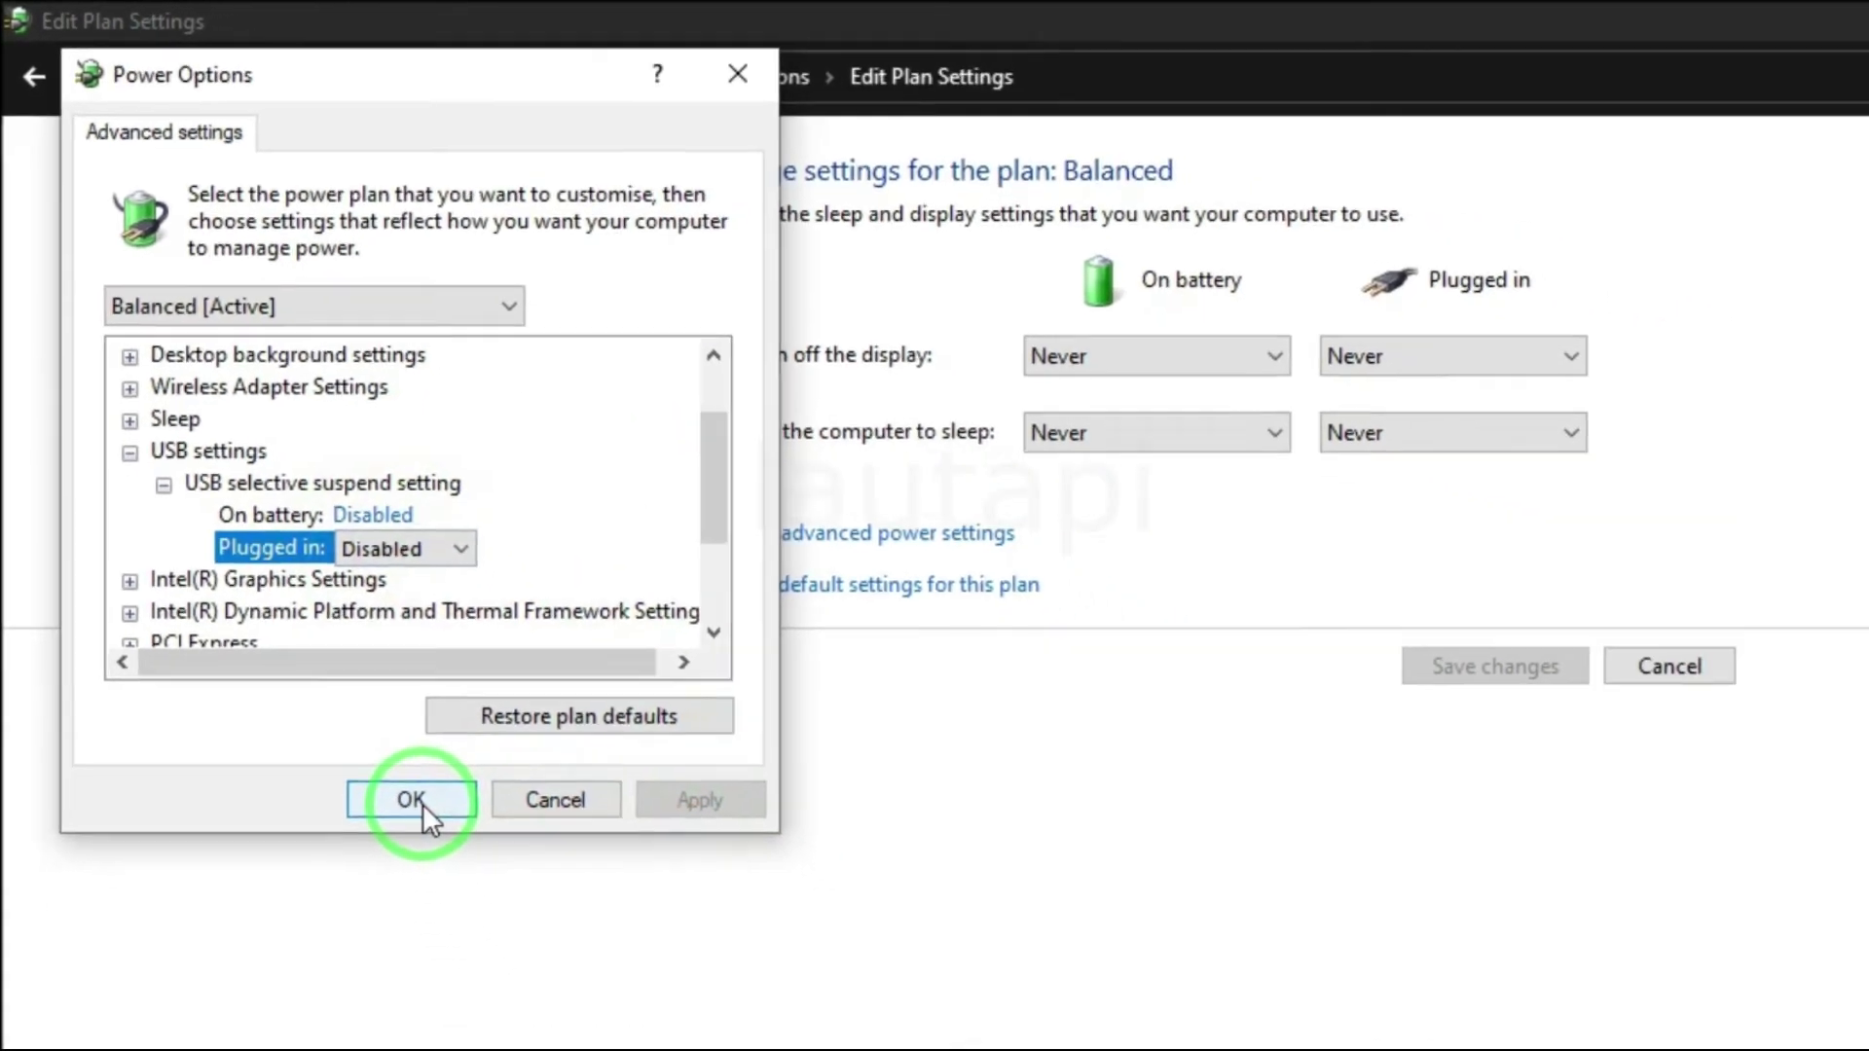
left_click(495, 962)
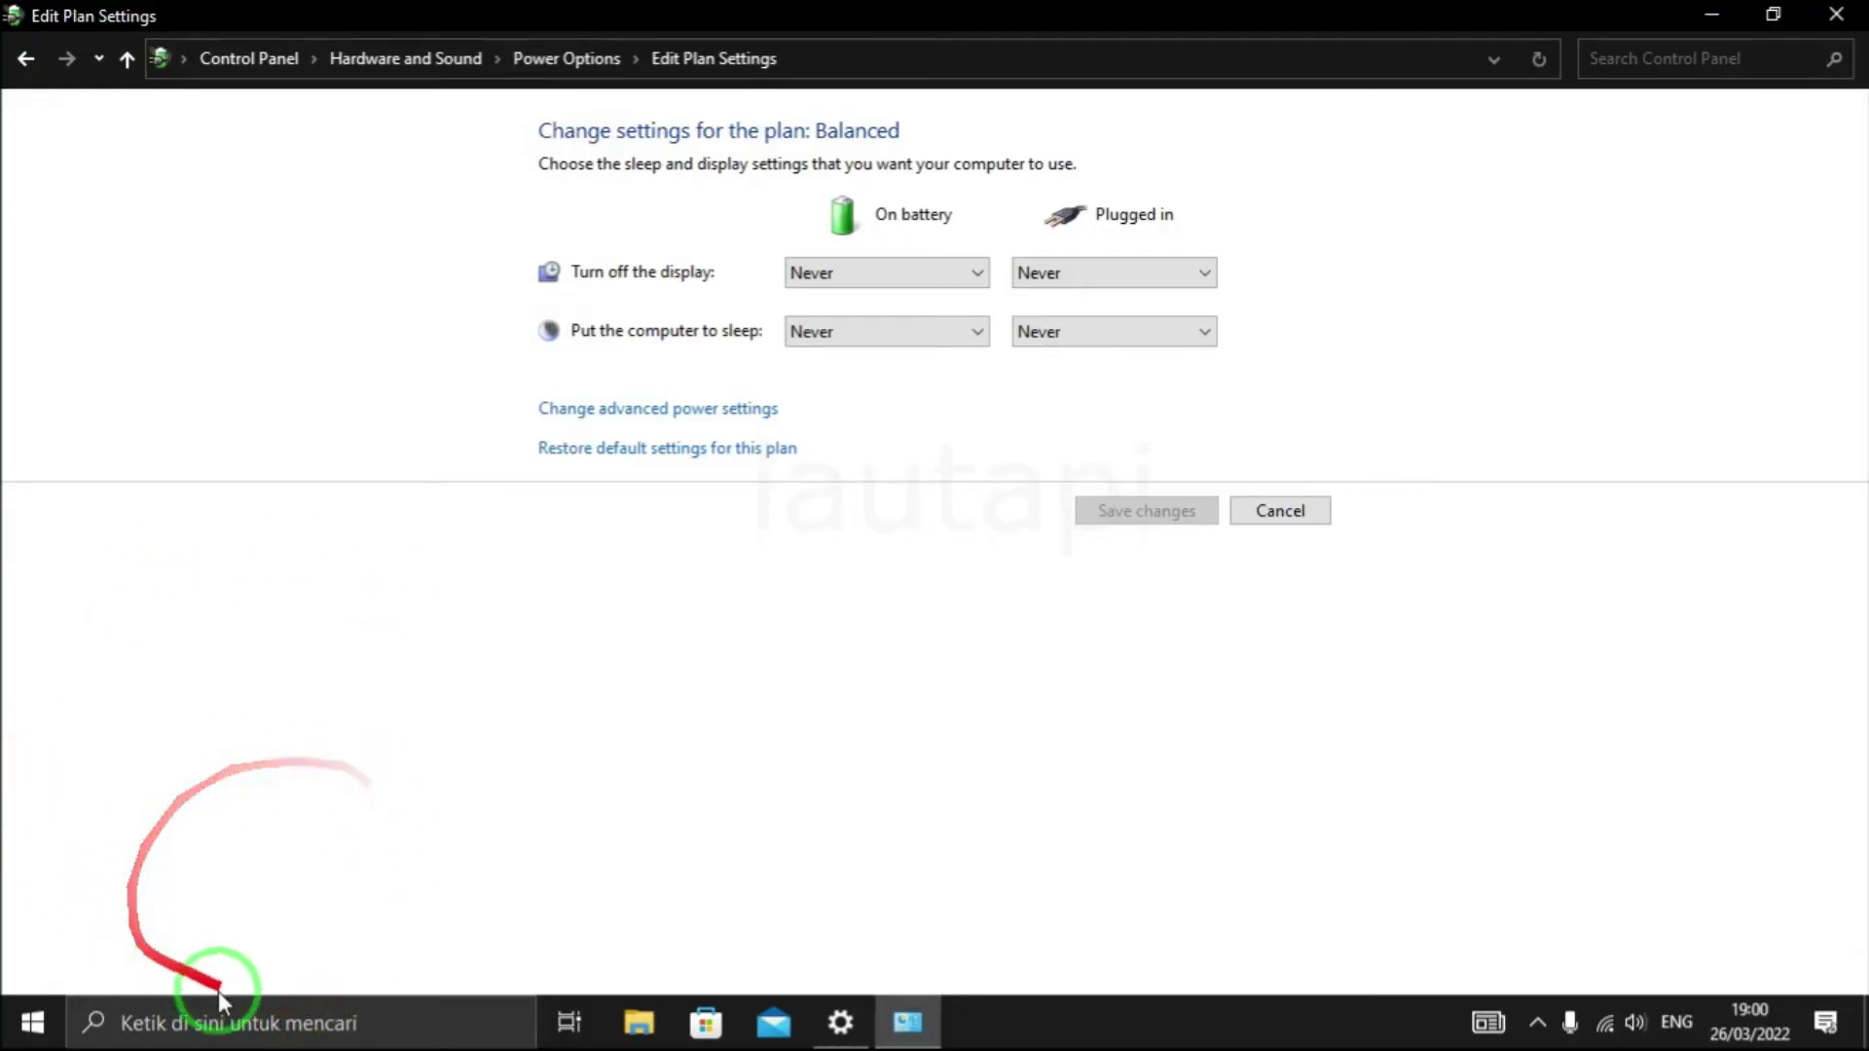
Search Windows for "device manager", open Device Manager and expand the Universal Serial Bus controllers category.
left_click(248, 1017)
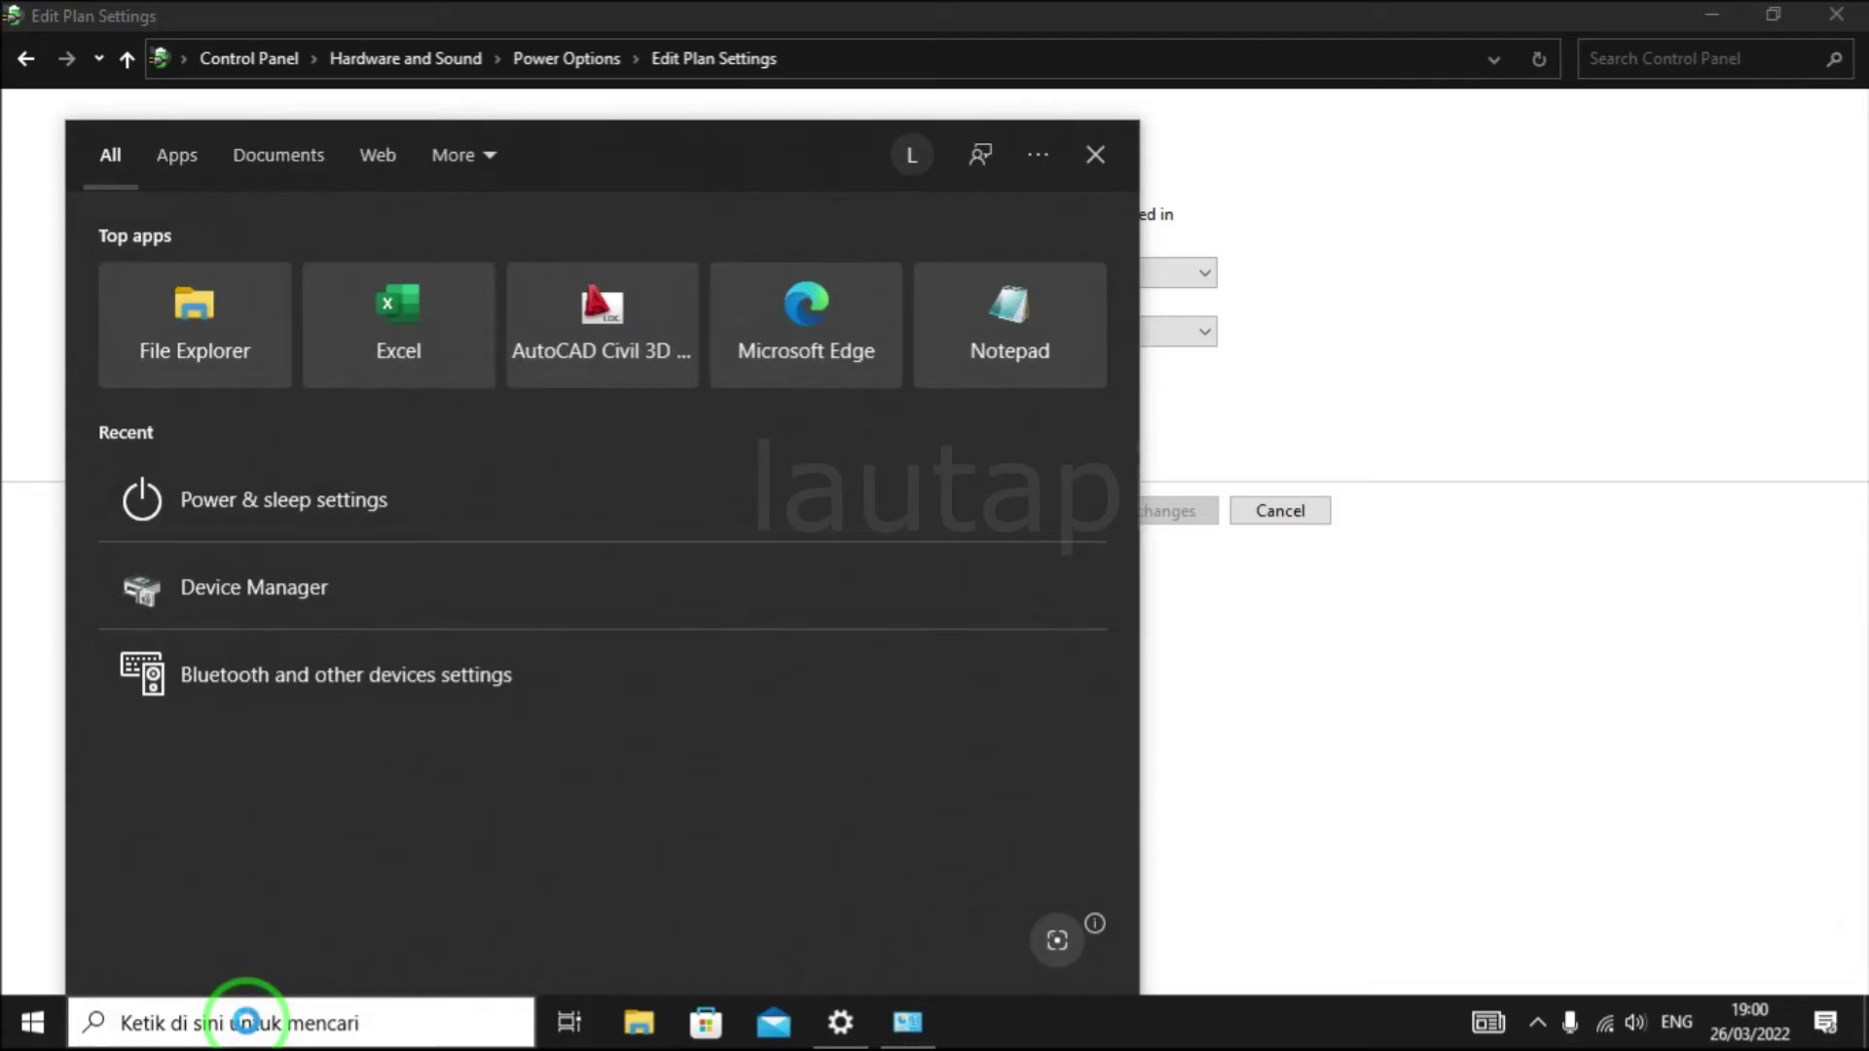
type("dev")
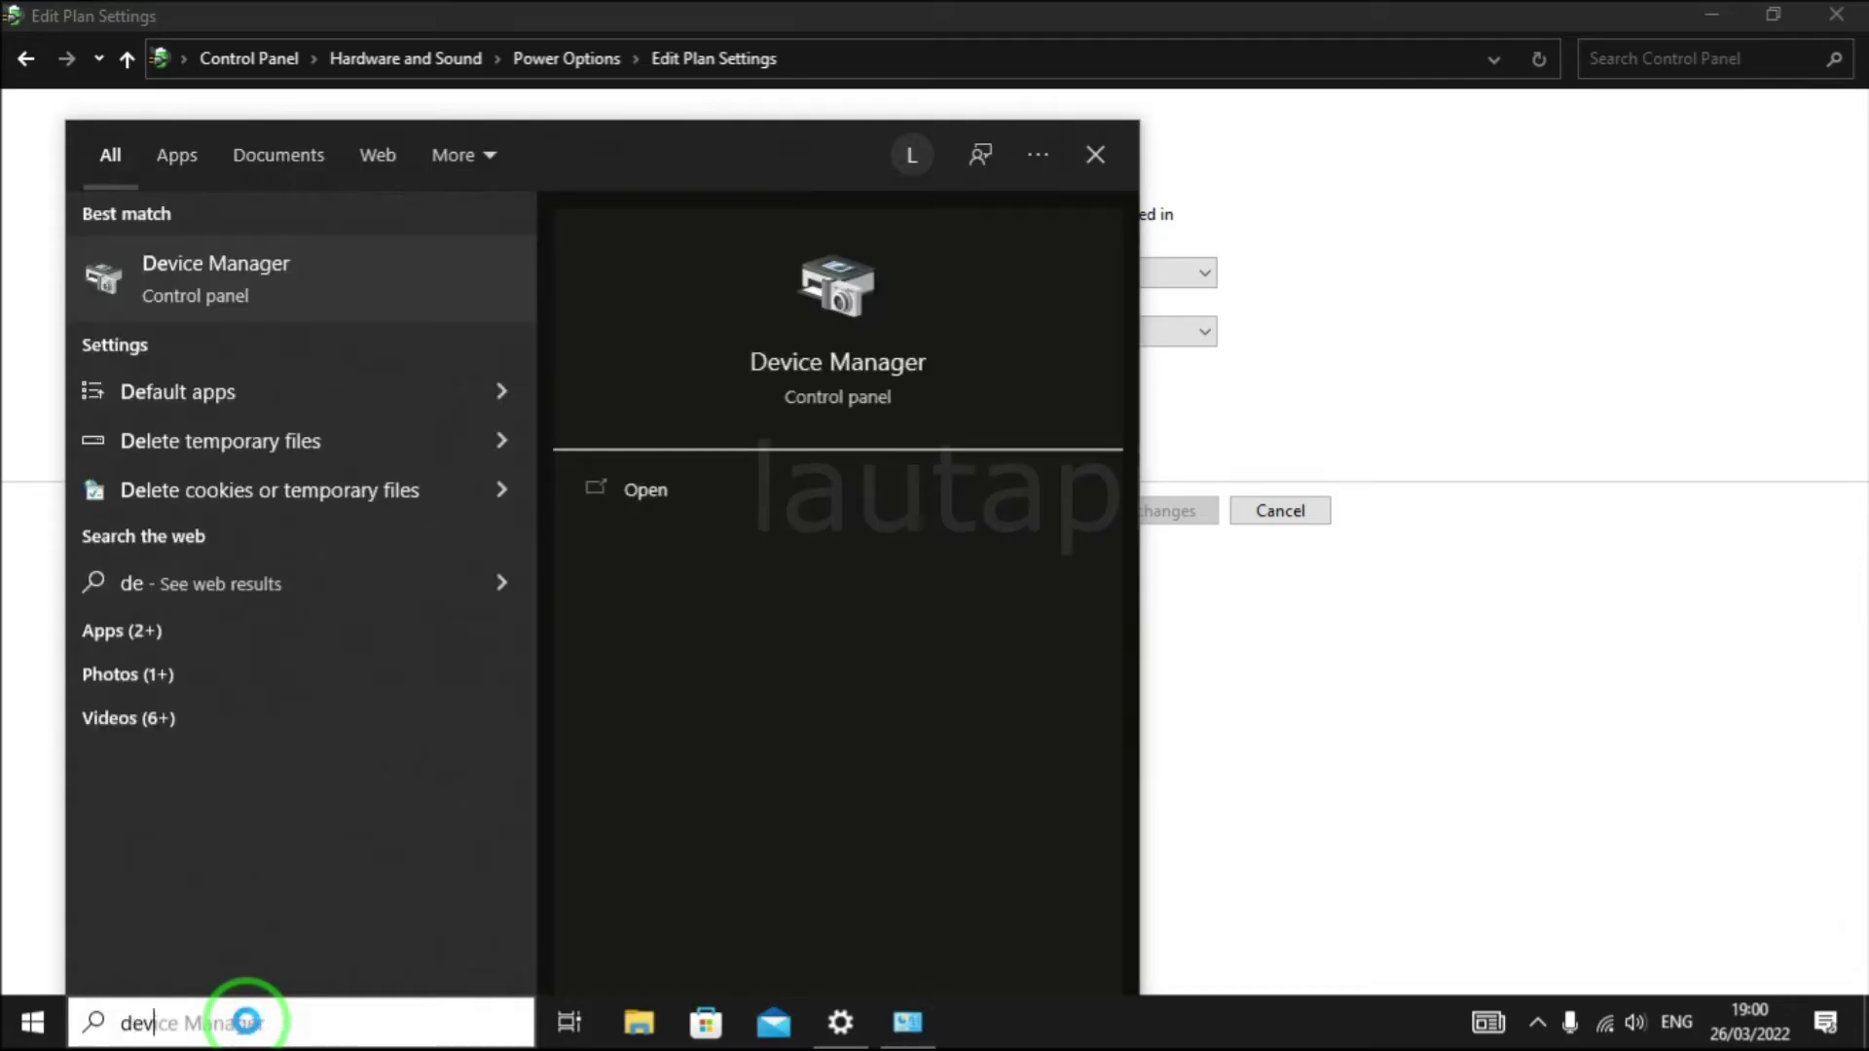
type("ice manager")
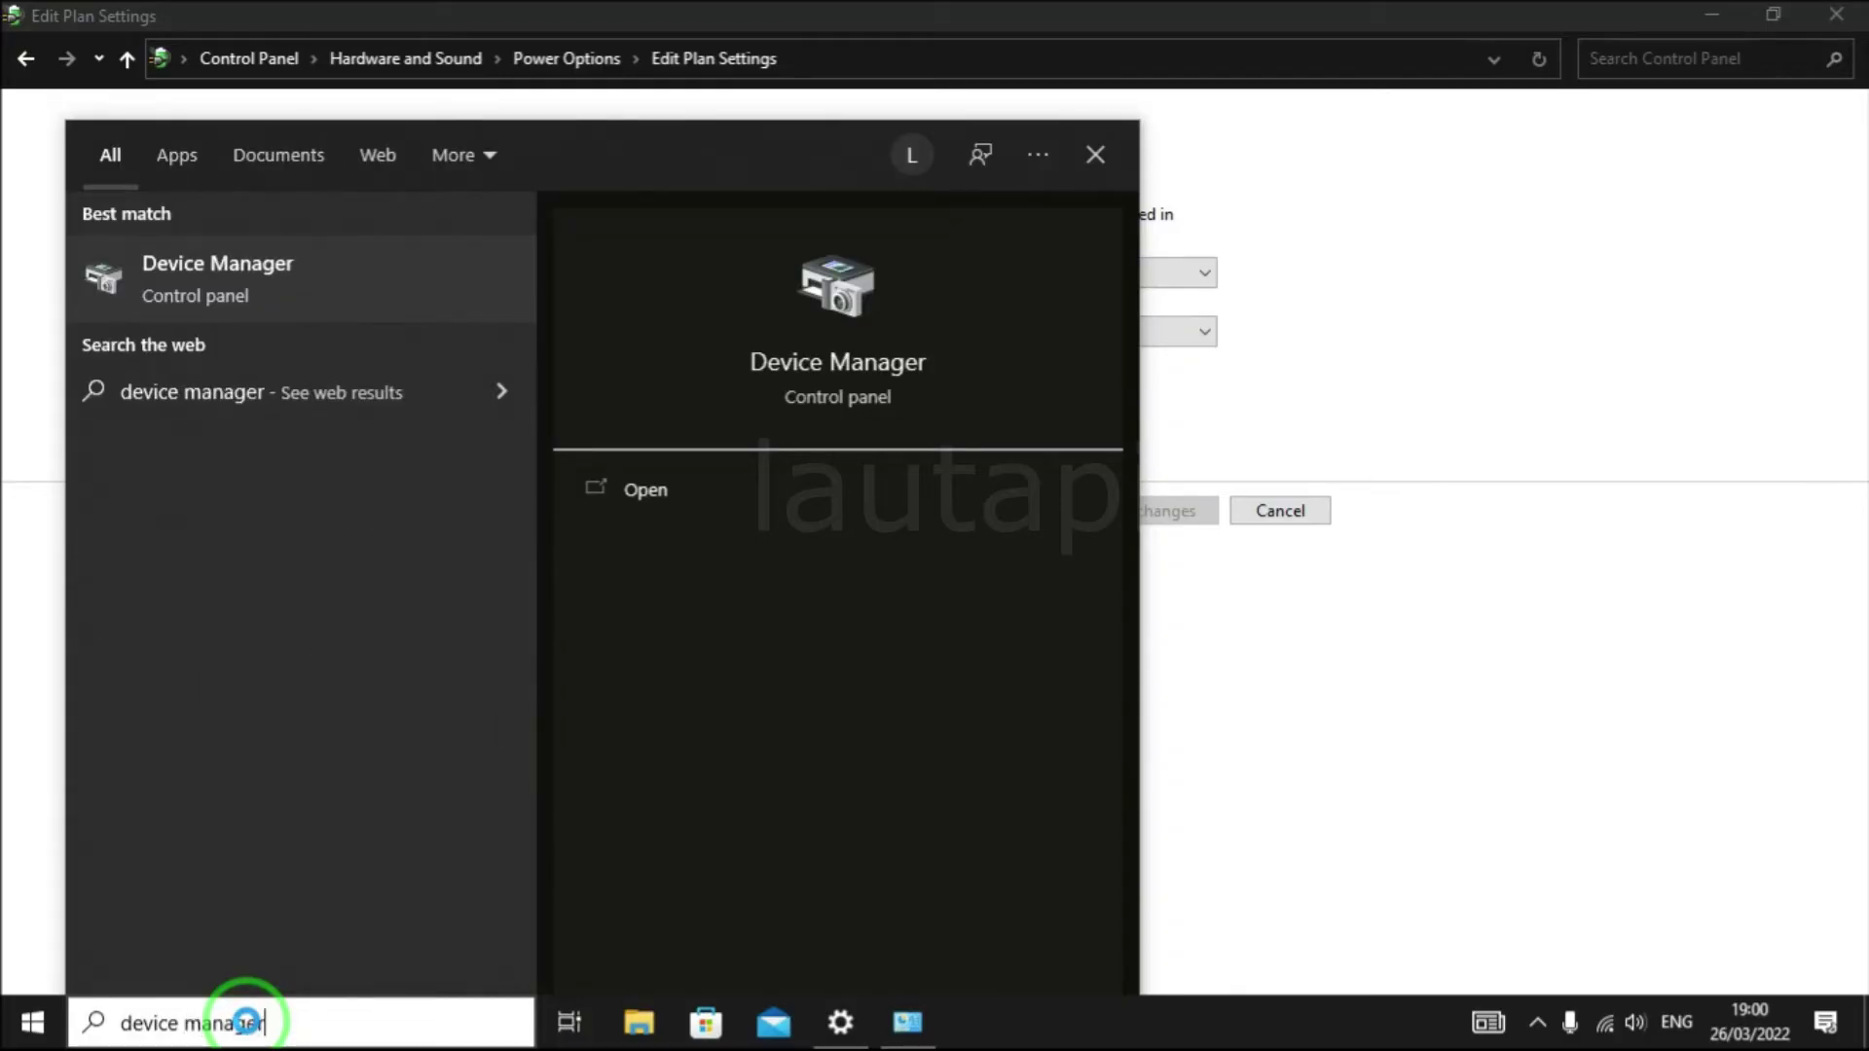
left_click(313, 266)
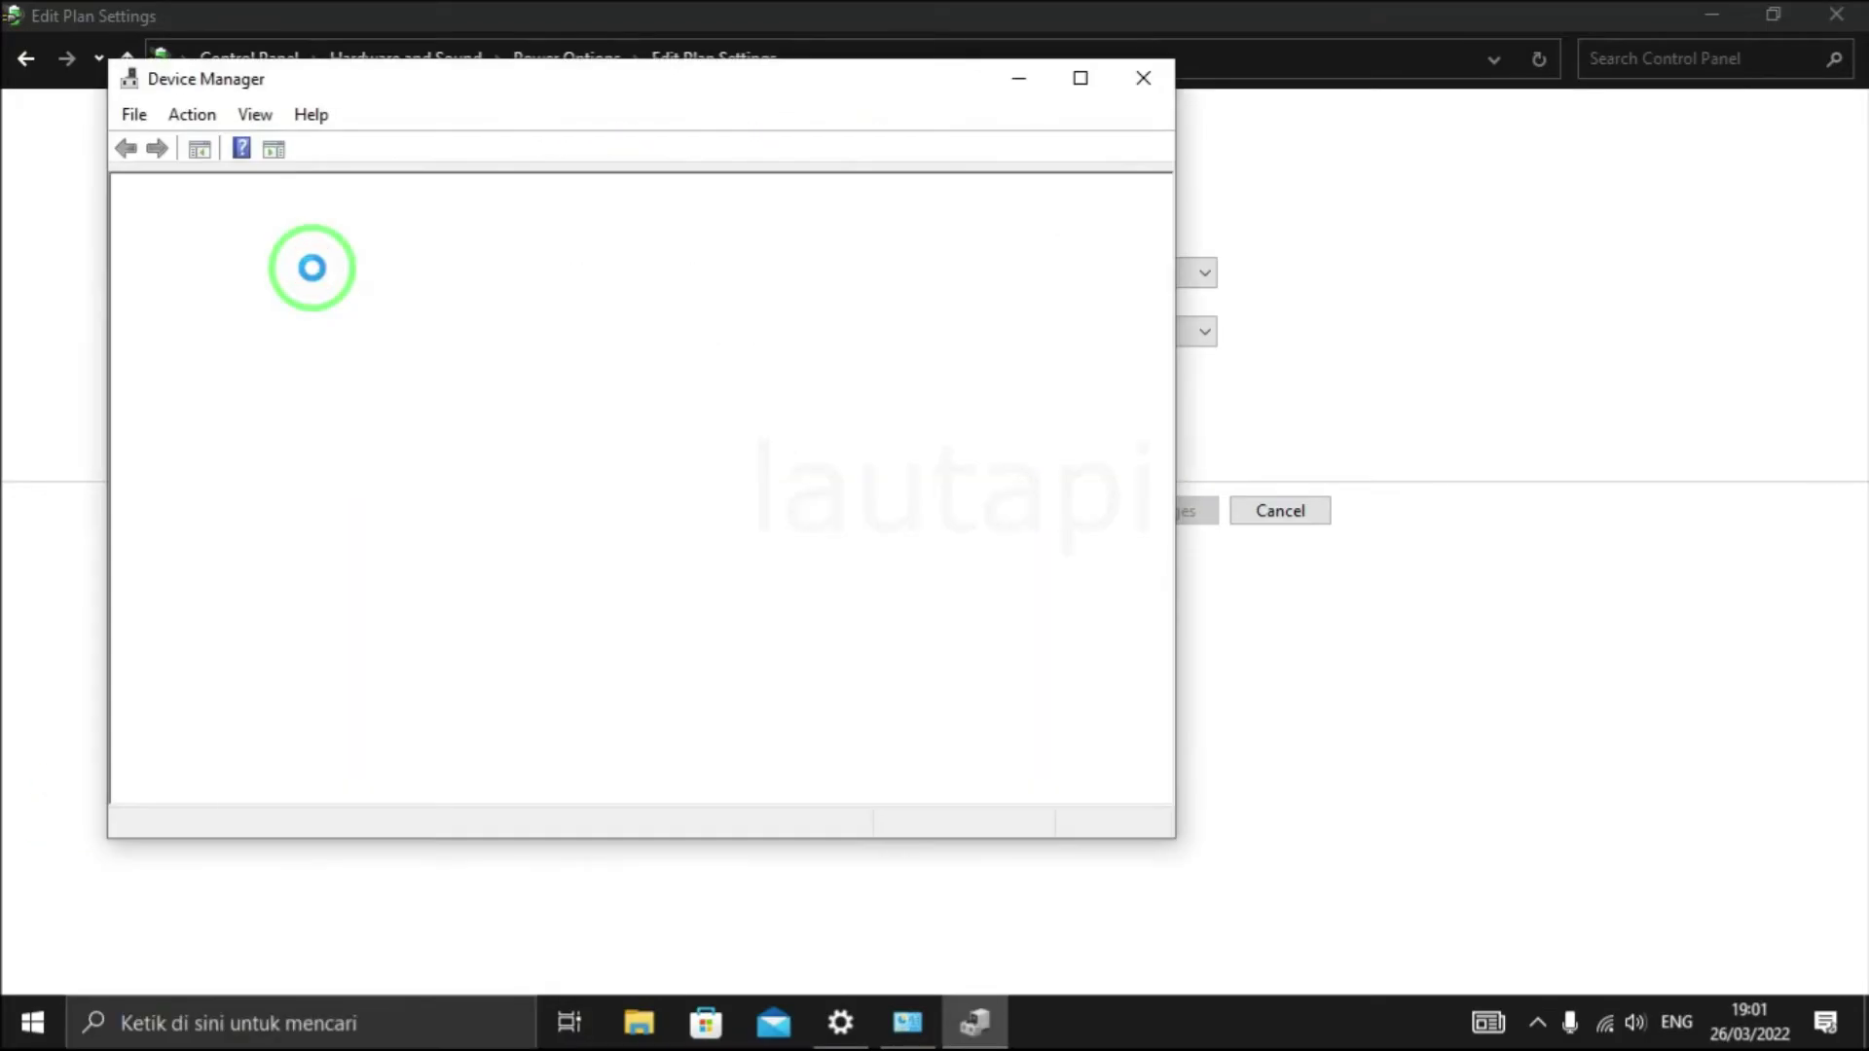
scroll(272, 453, "down", 1)
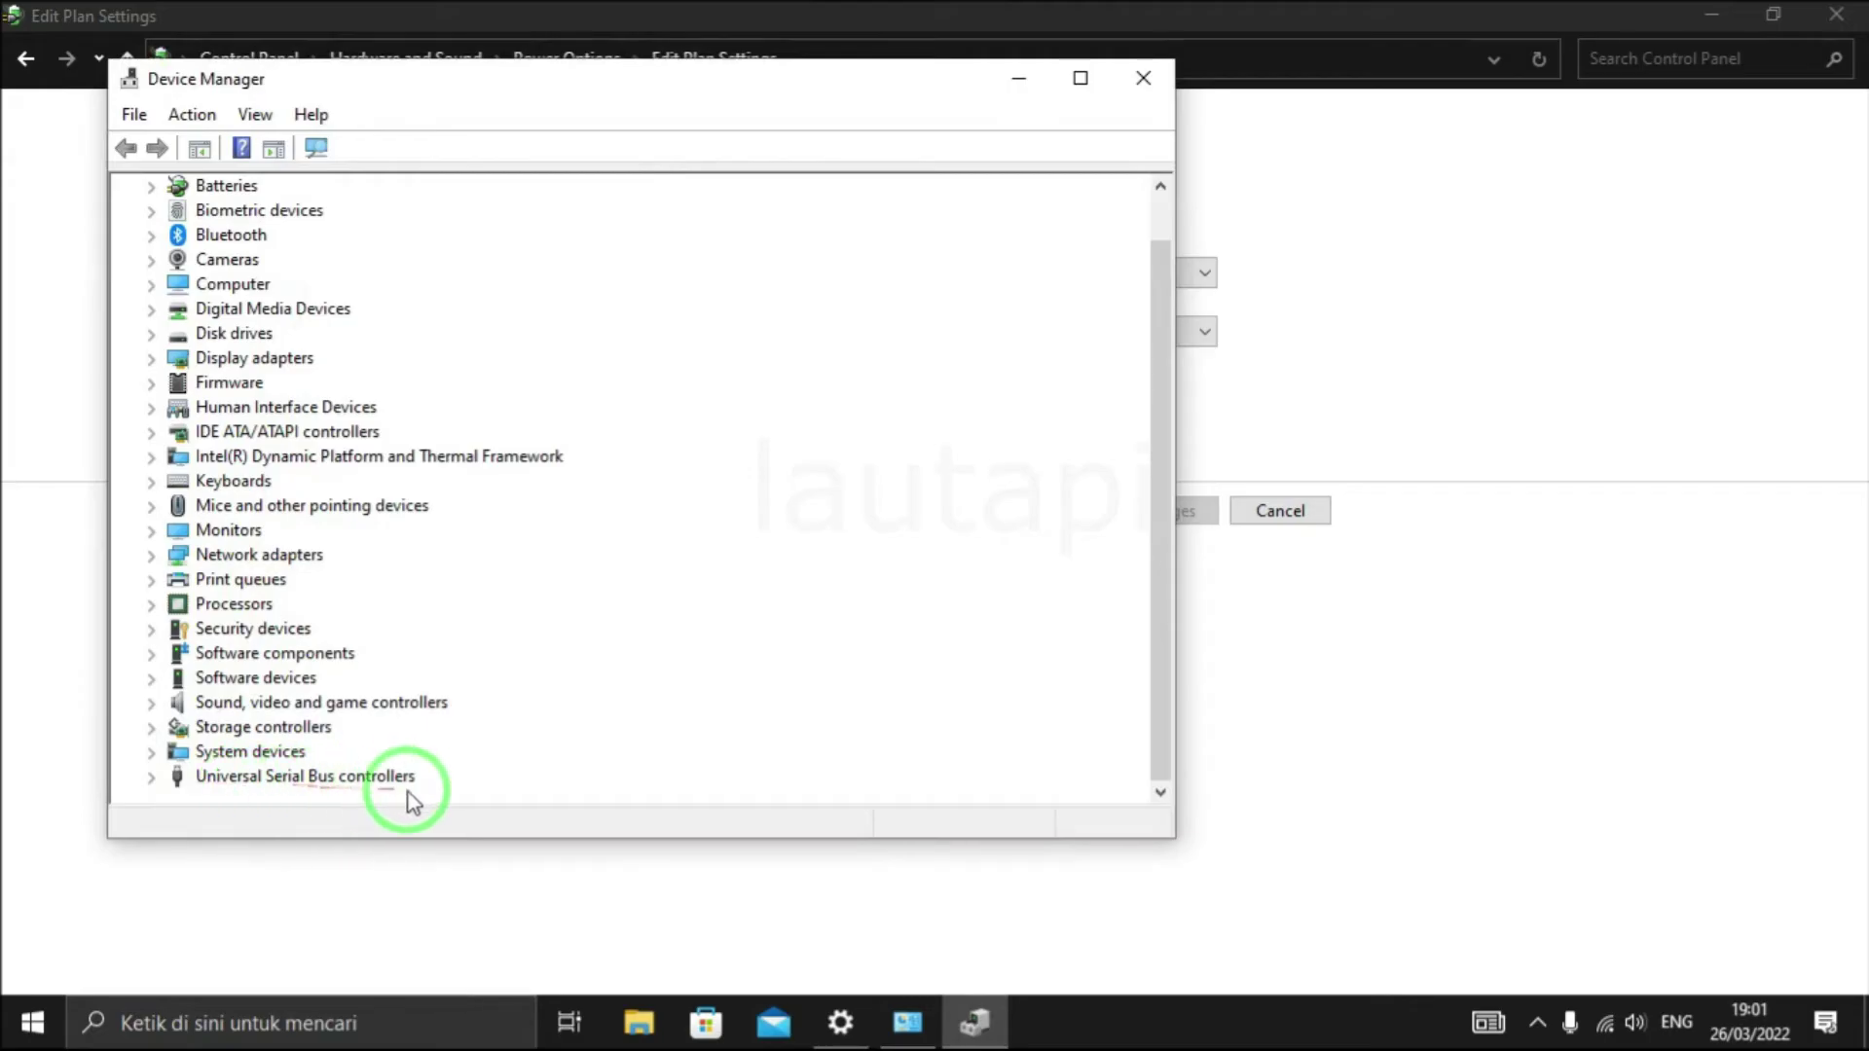
left_click(148, 782)
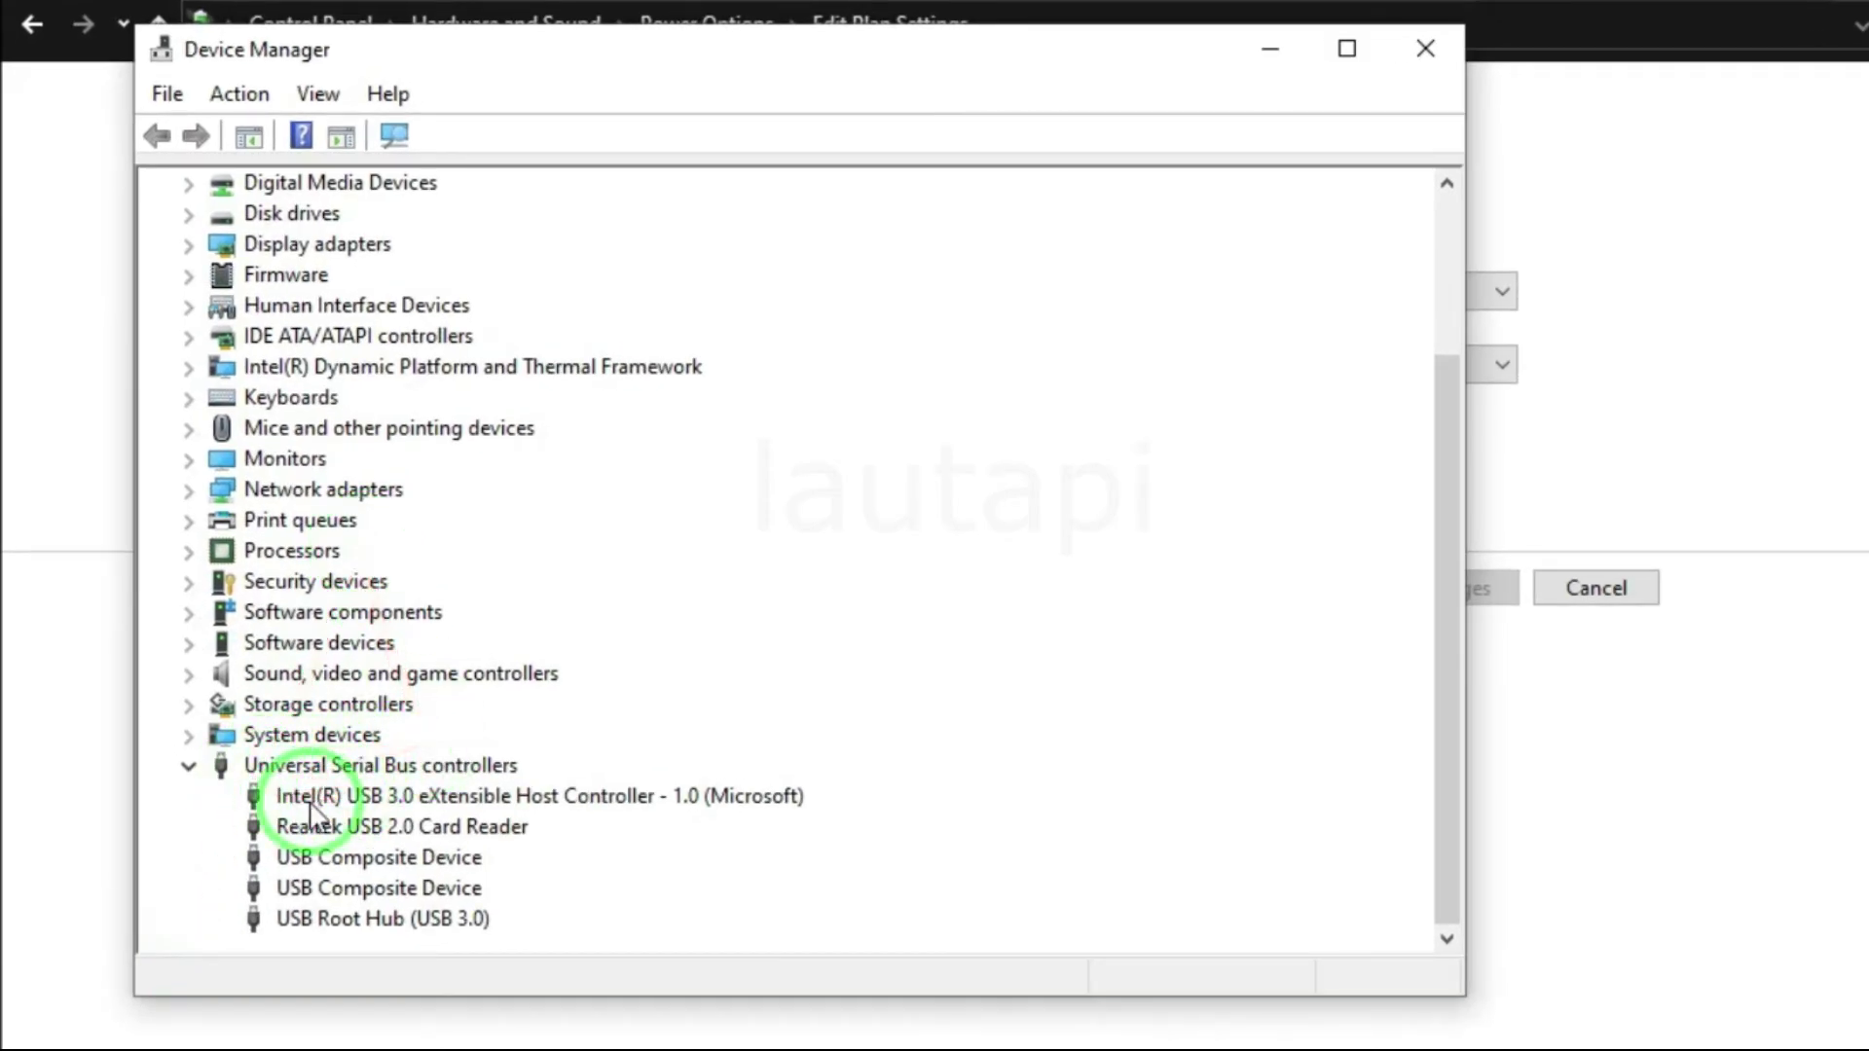
Update the Intel(R) USB 3.0 eXtensible Host Controller driver manually, choosing USB xHCI Compliant Host Controller from the drivers available on the computer.
left_click(403, 800)
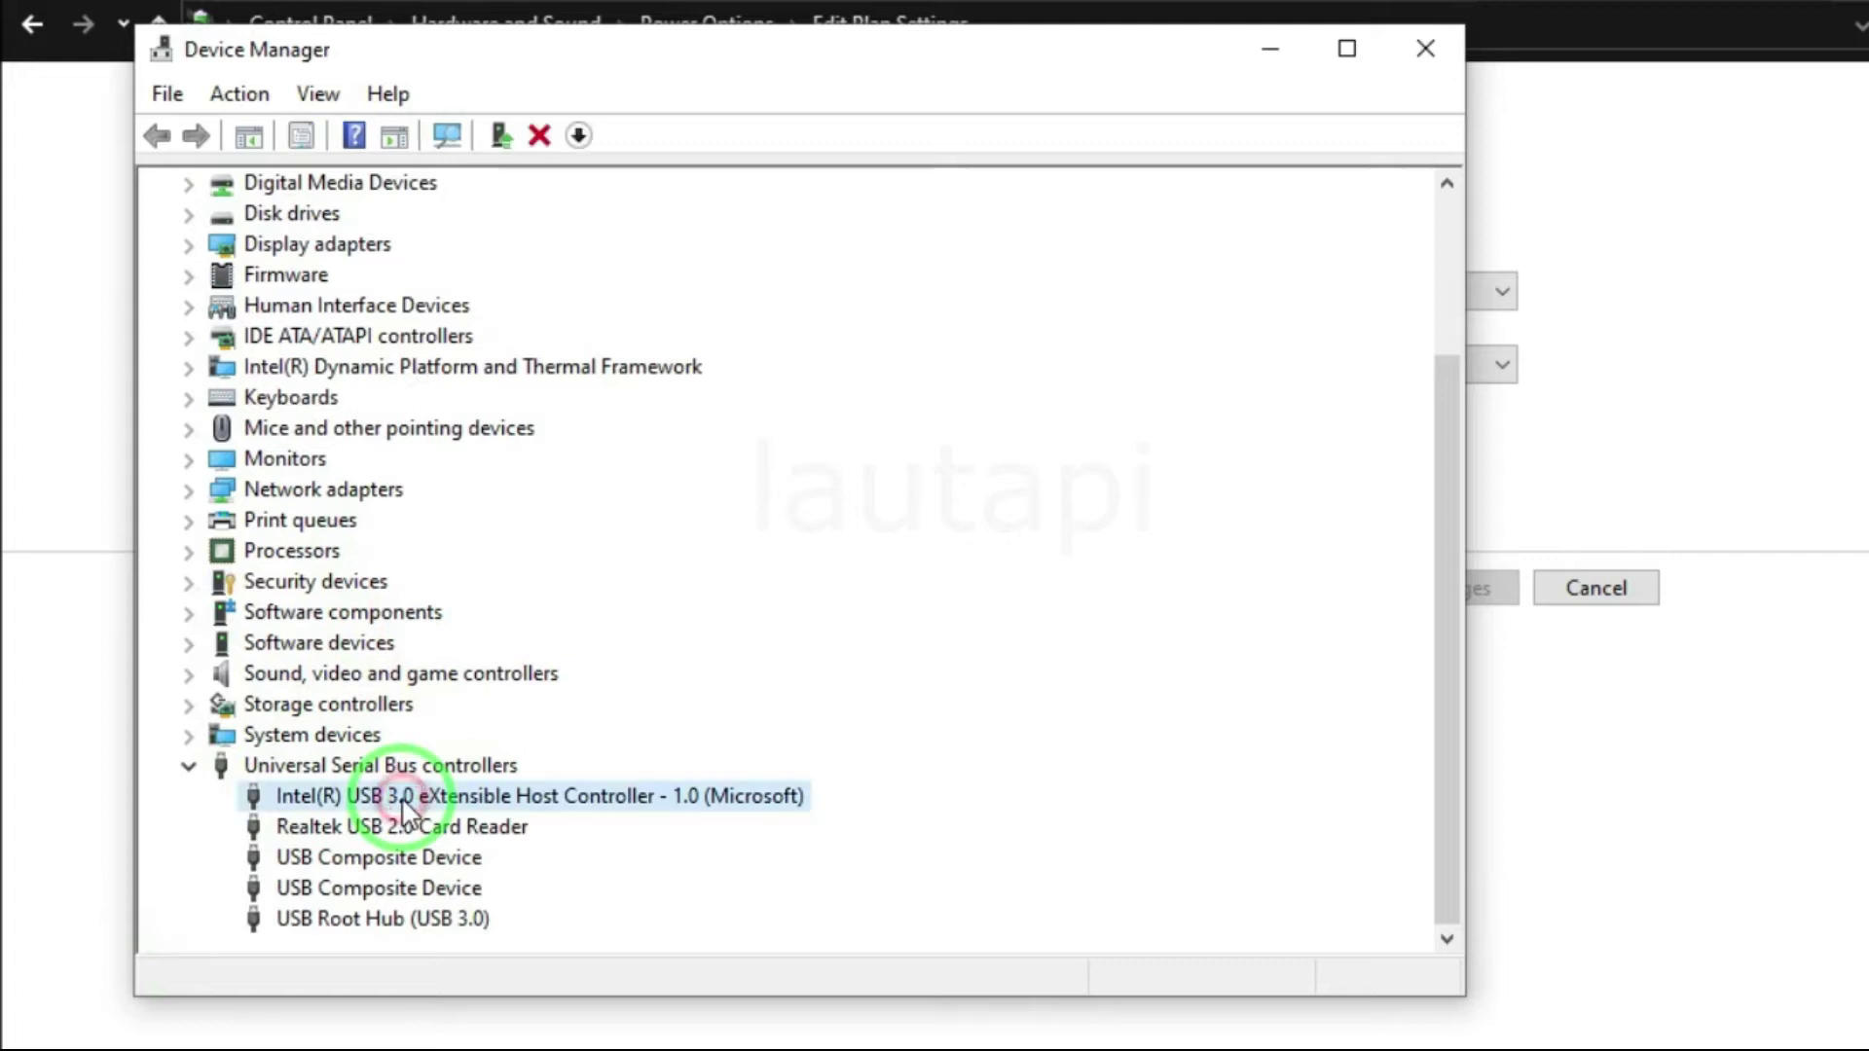
right_click(303, 804)
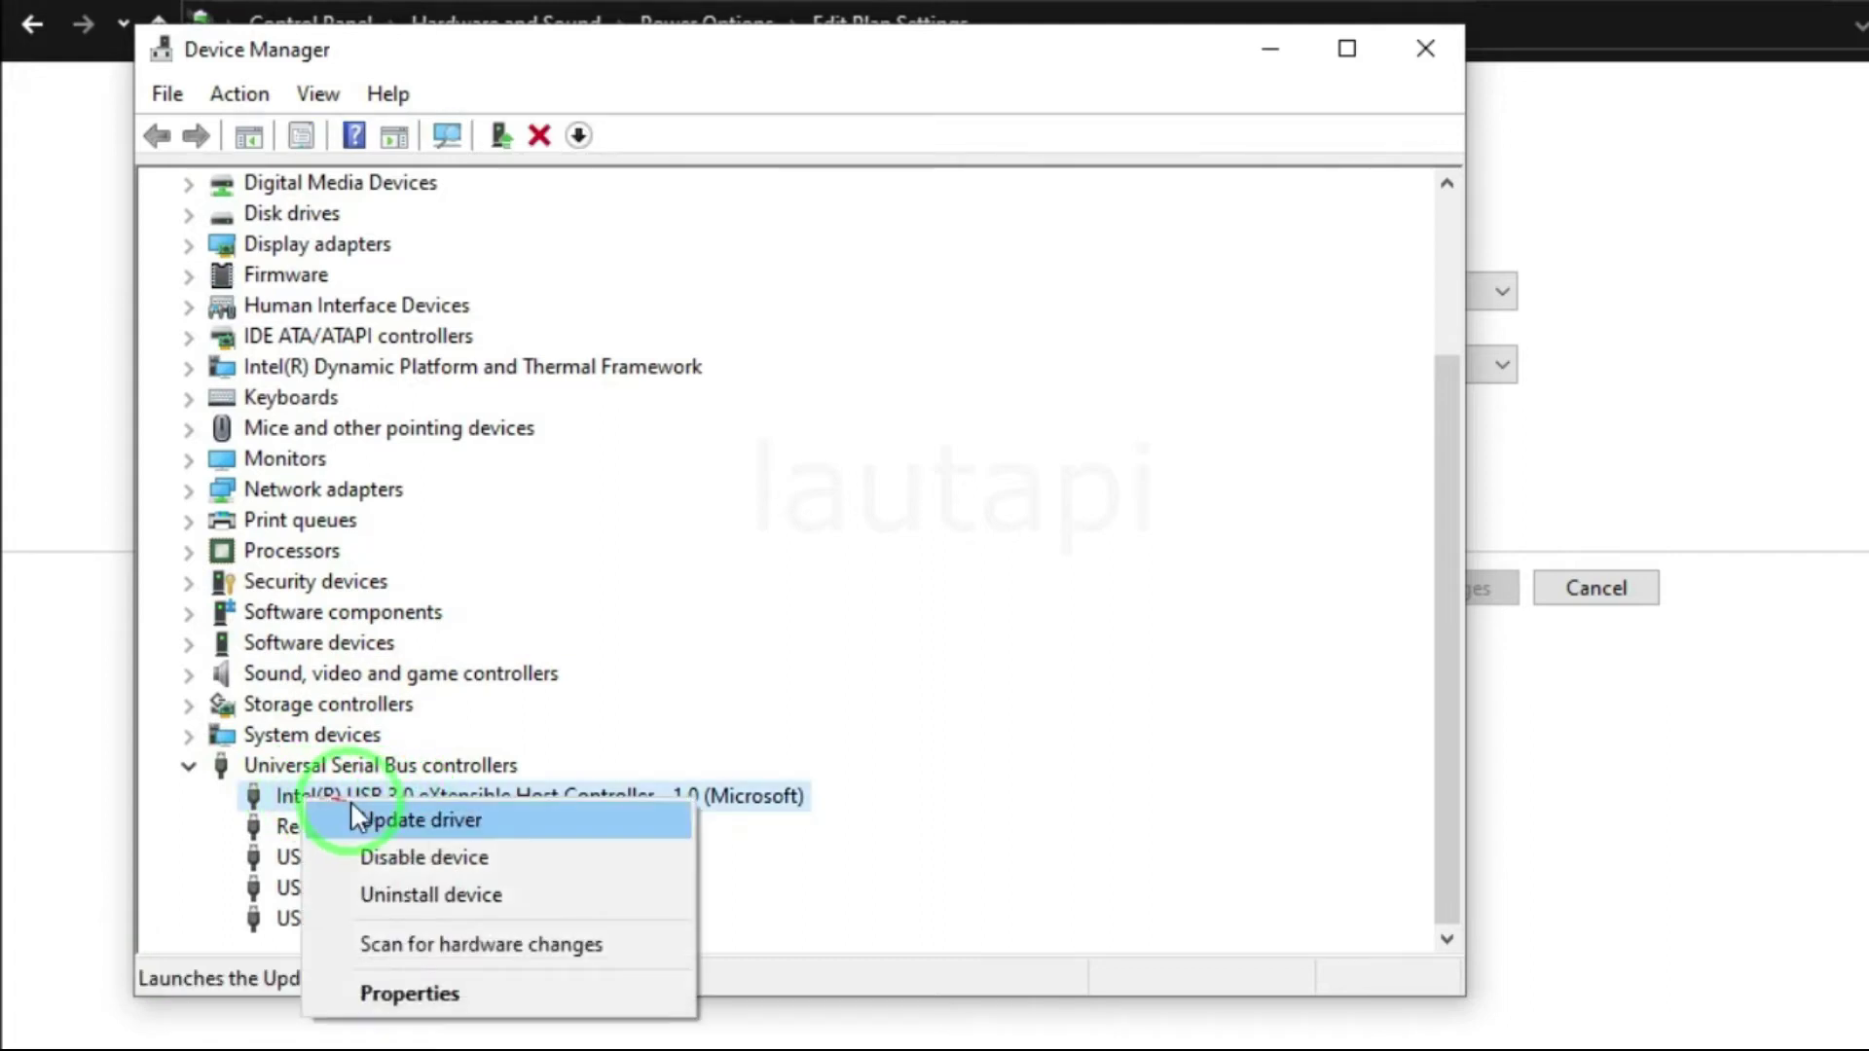
left_click(432, 826)
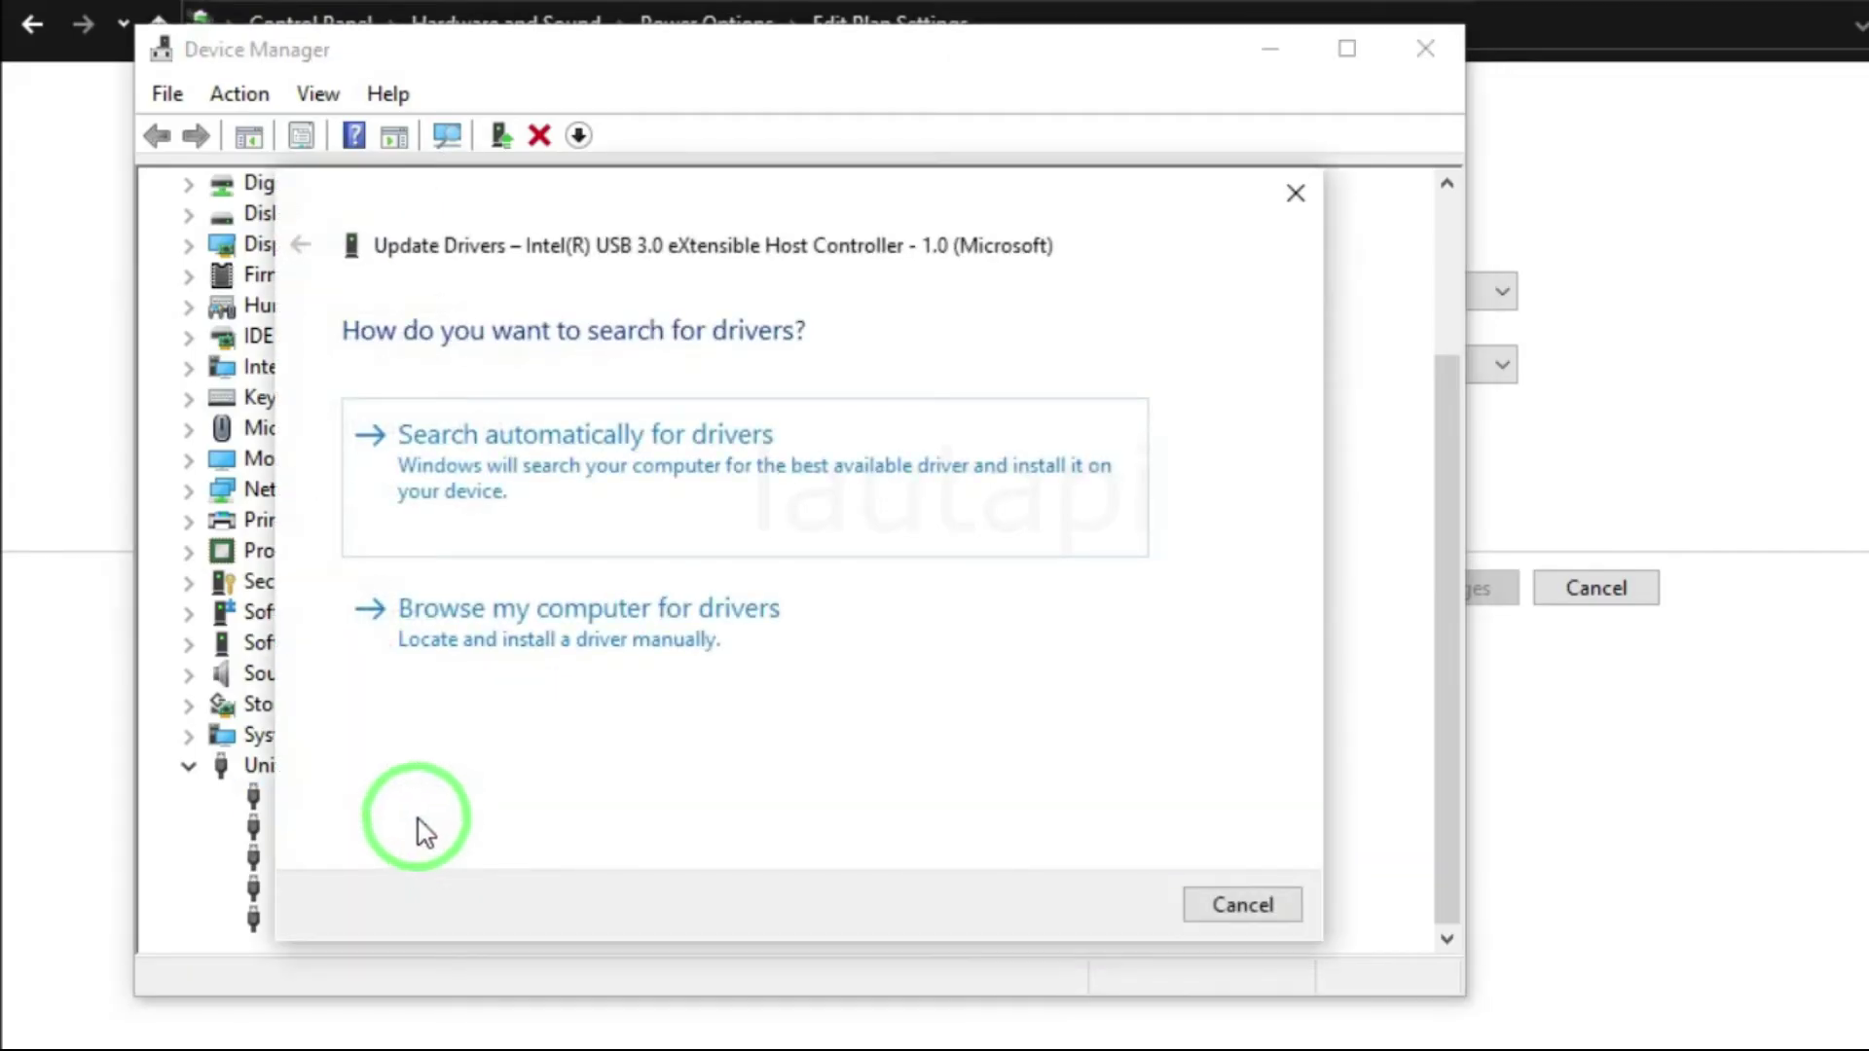
left_click(512, 644)
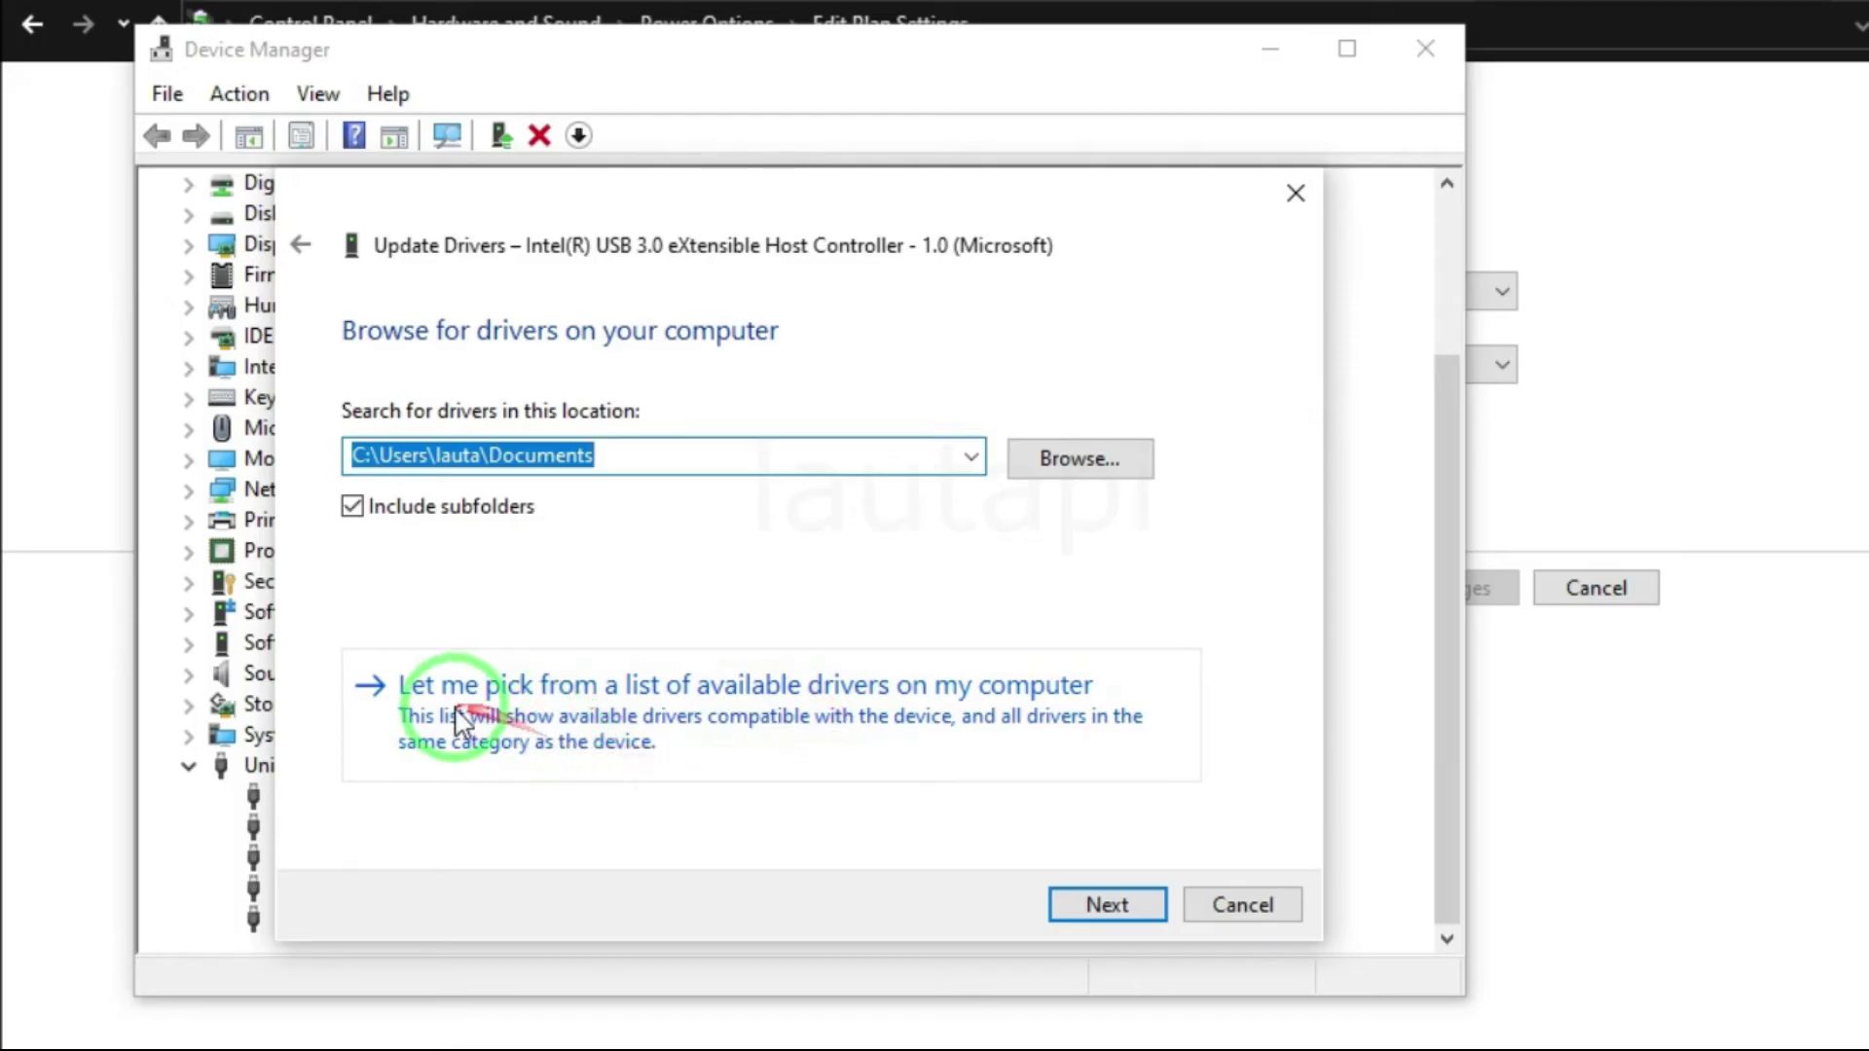
left_click(619, 746)
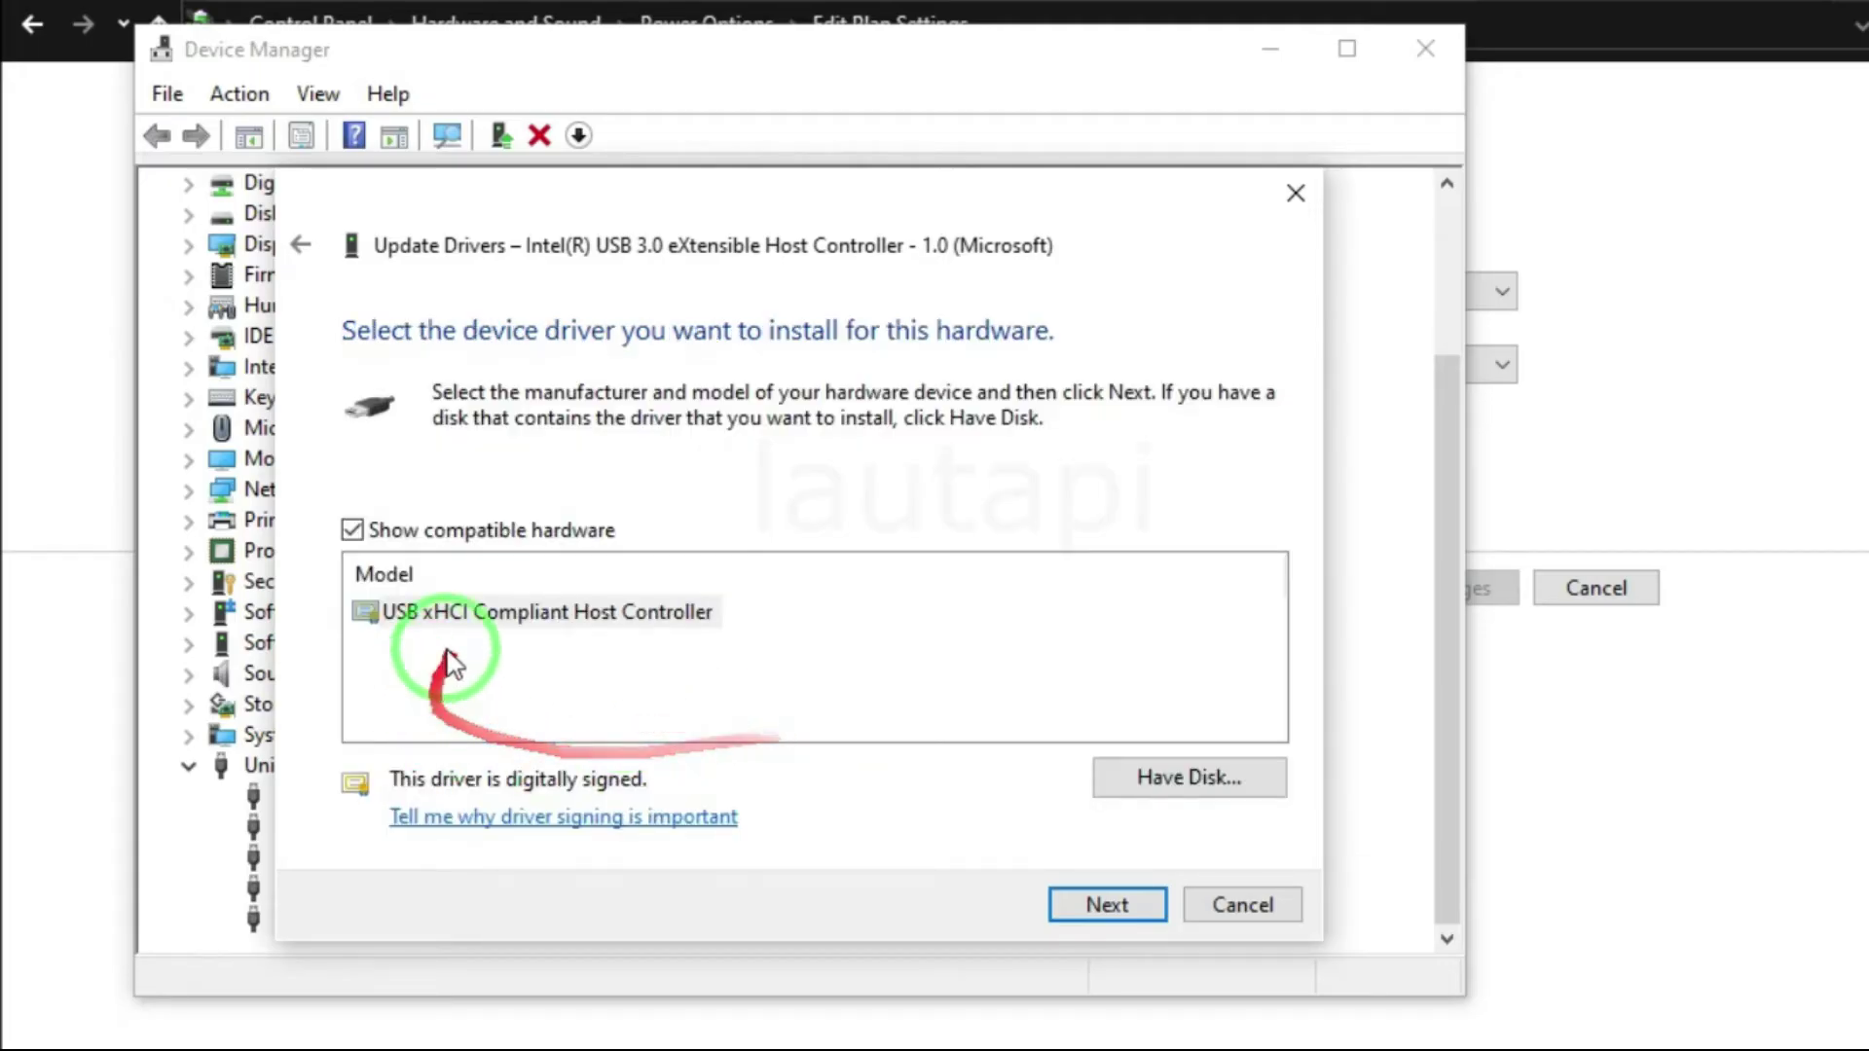
left_click(462, 615)
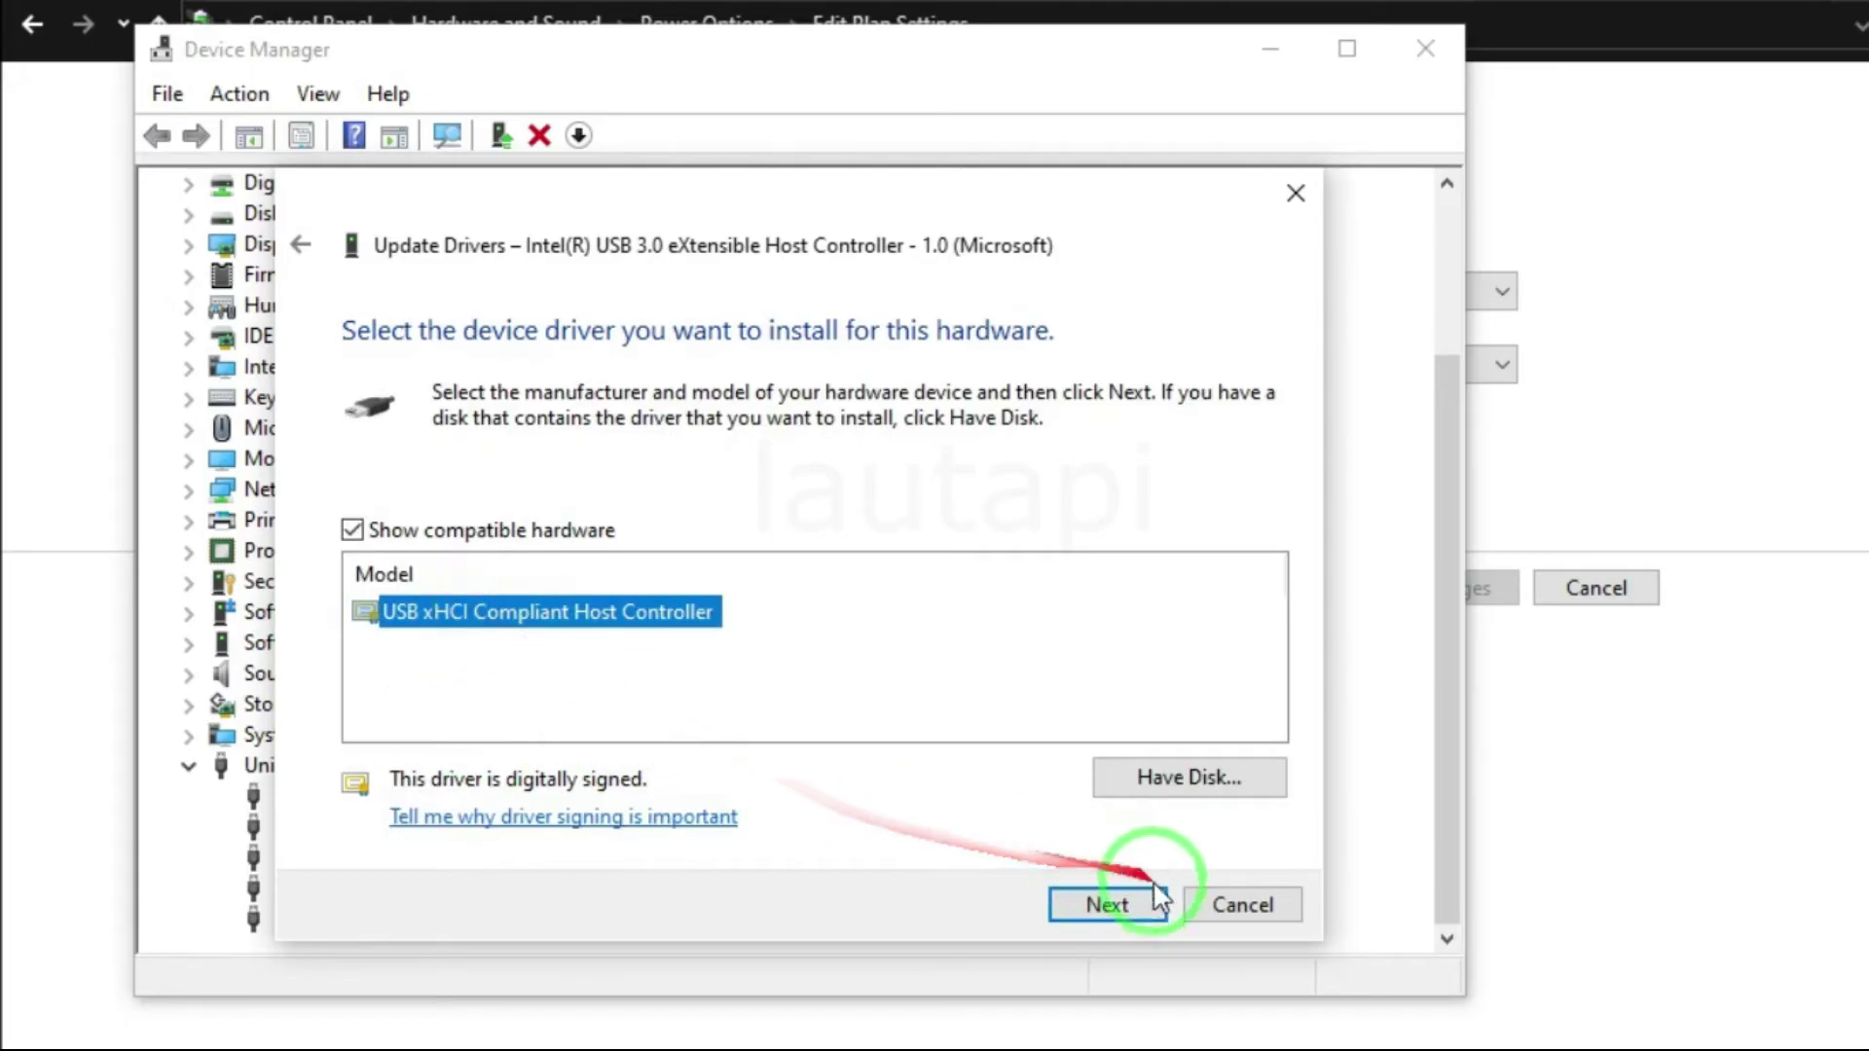
left_click(1126, 907)
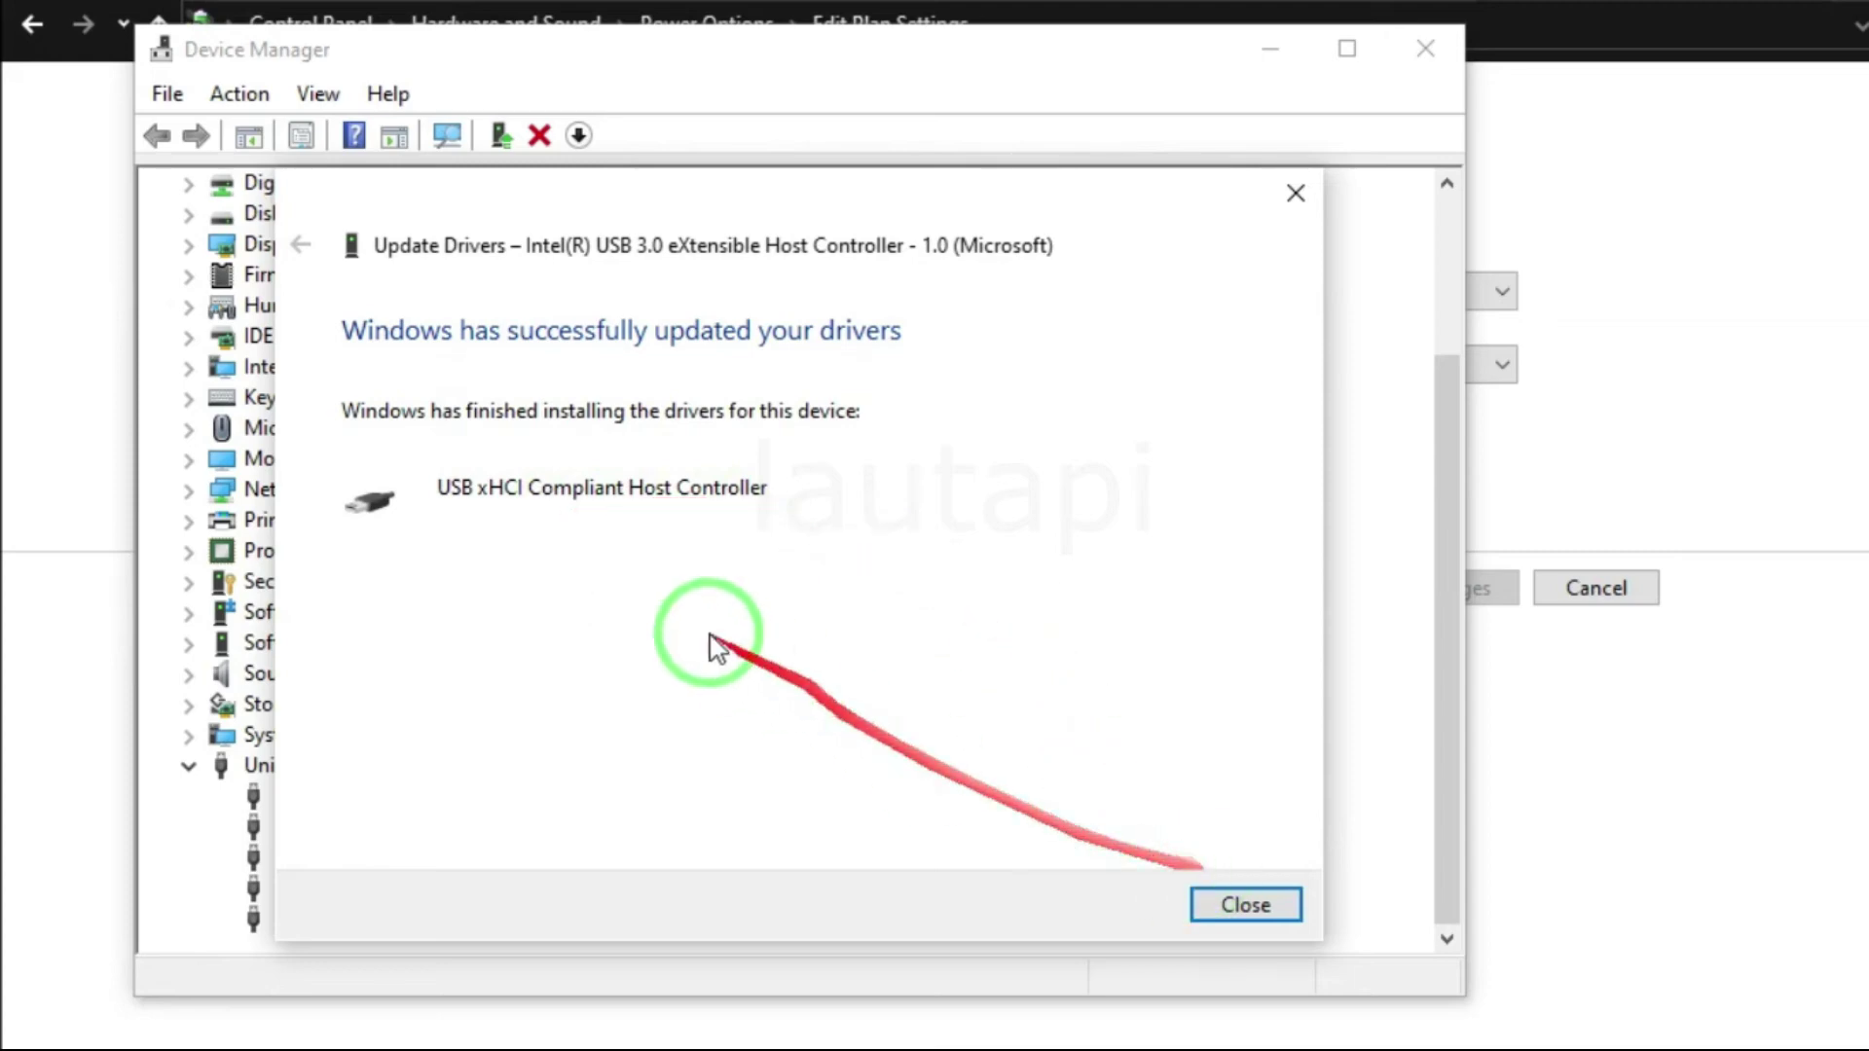
left_click(1287, 908)
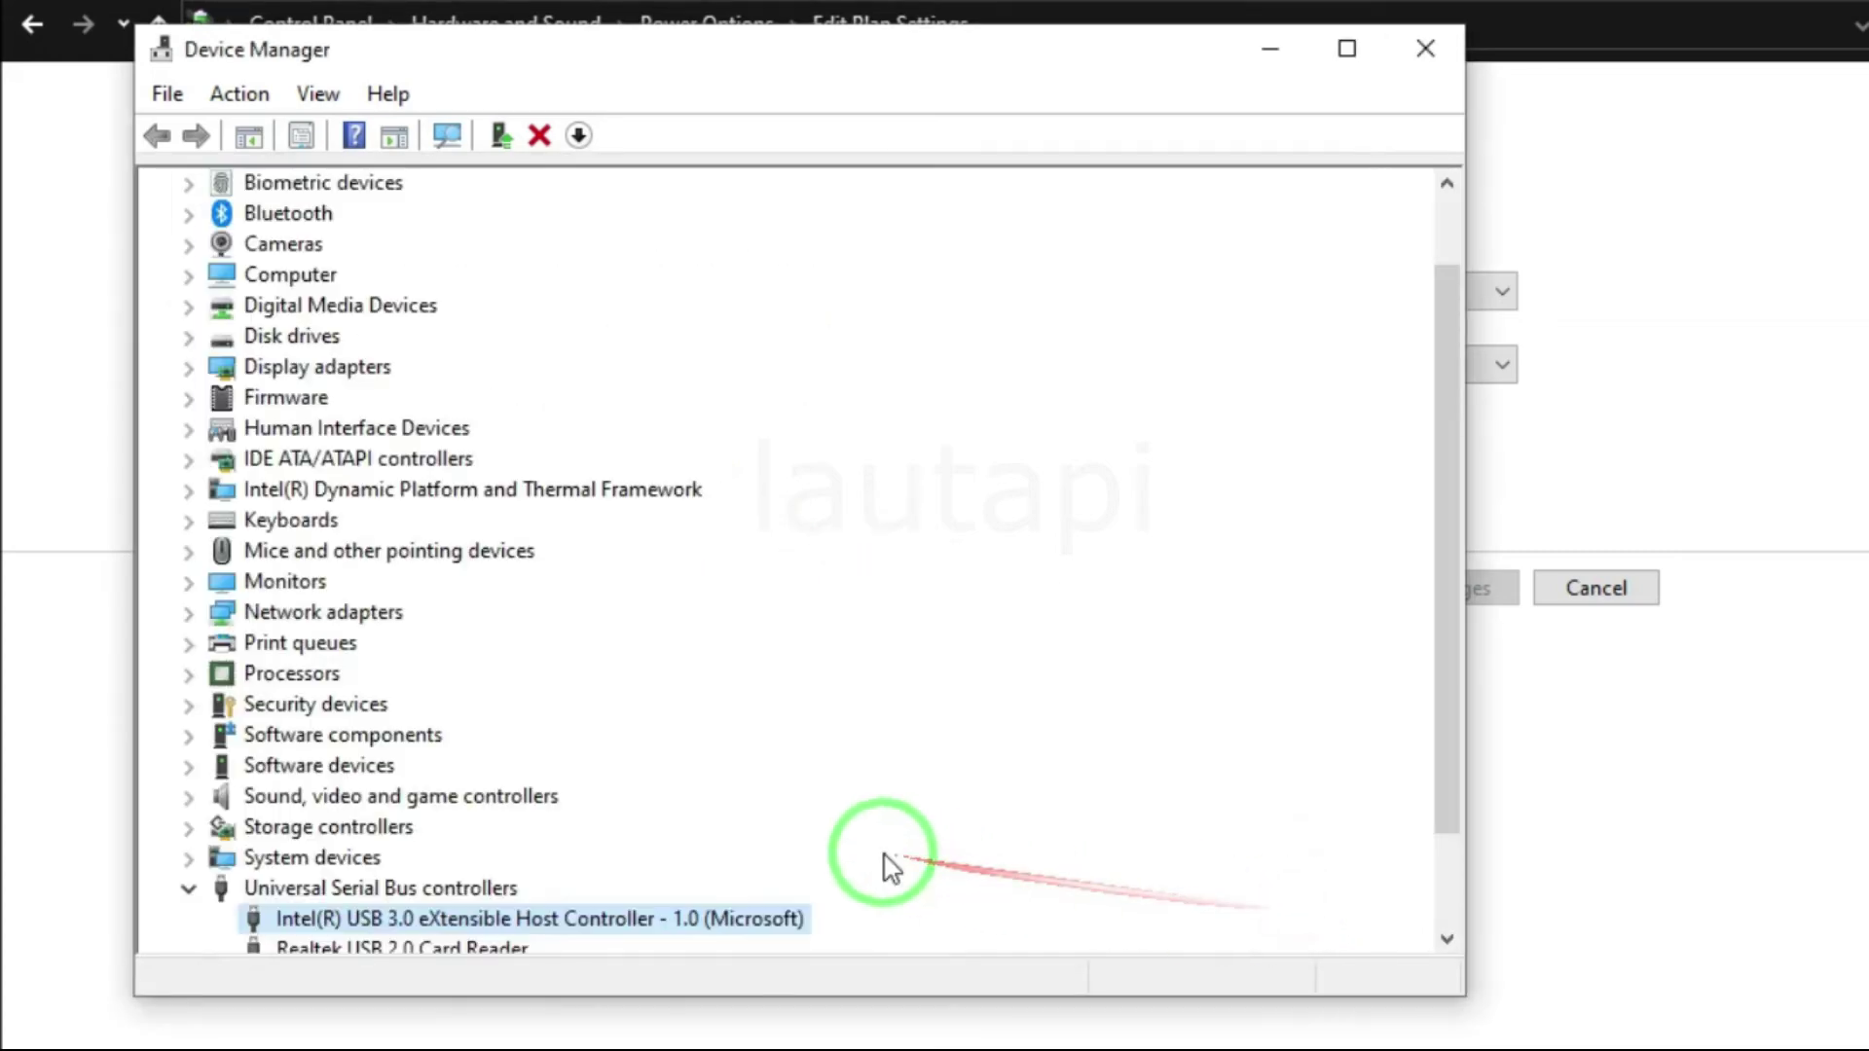
scroll(428, 767, "down", 2)
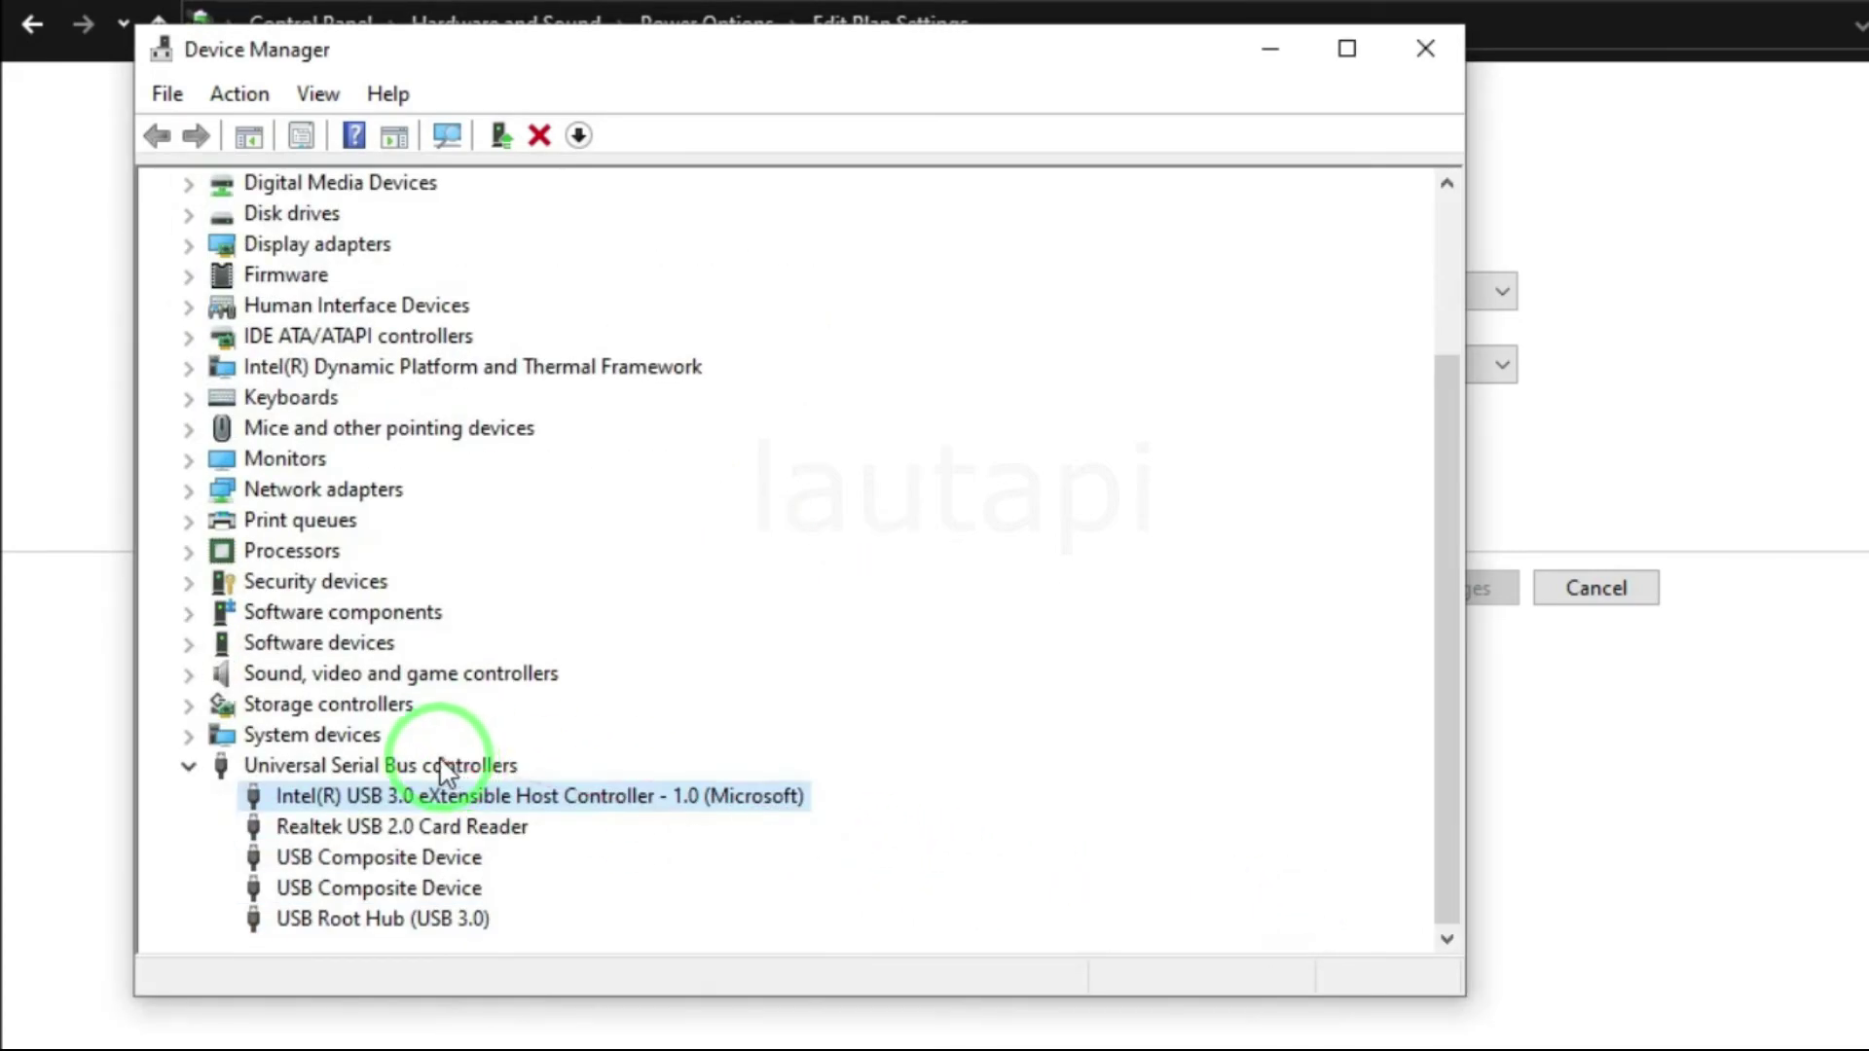
left_click(282, 828)
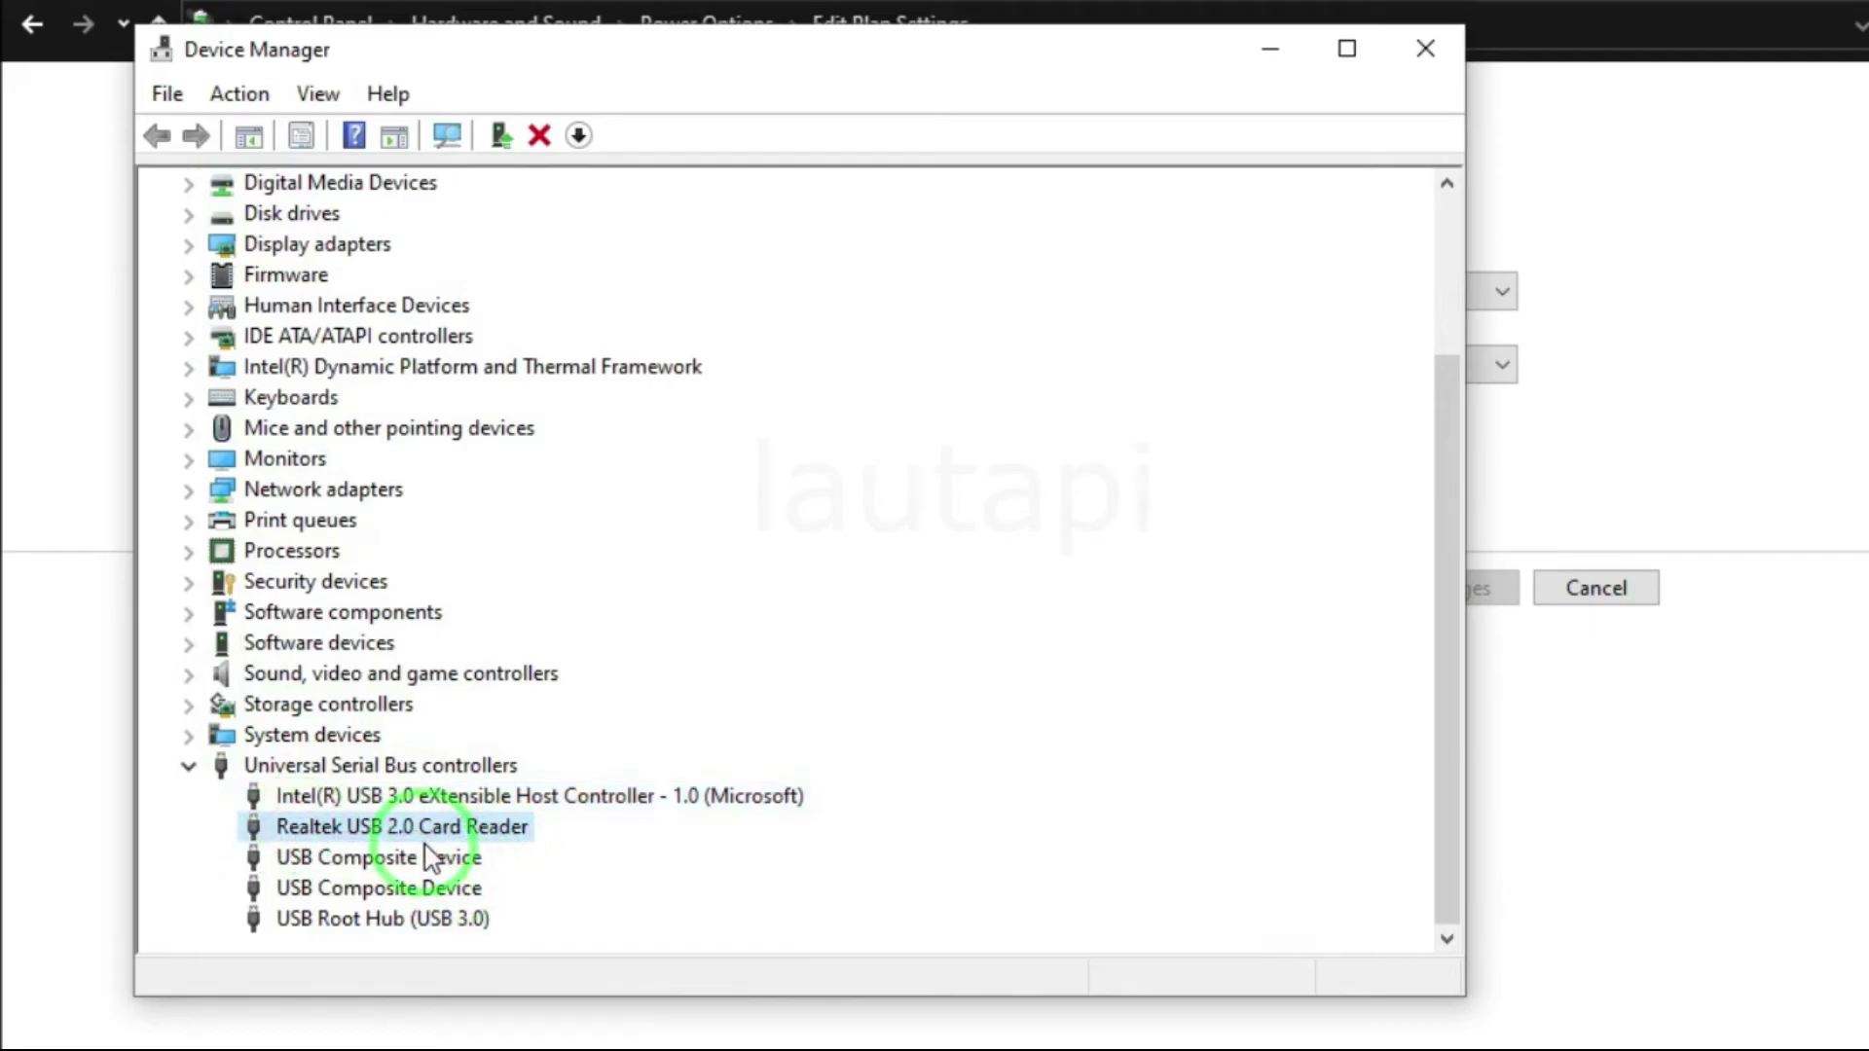
left_click(394, 859)
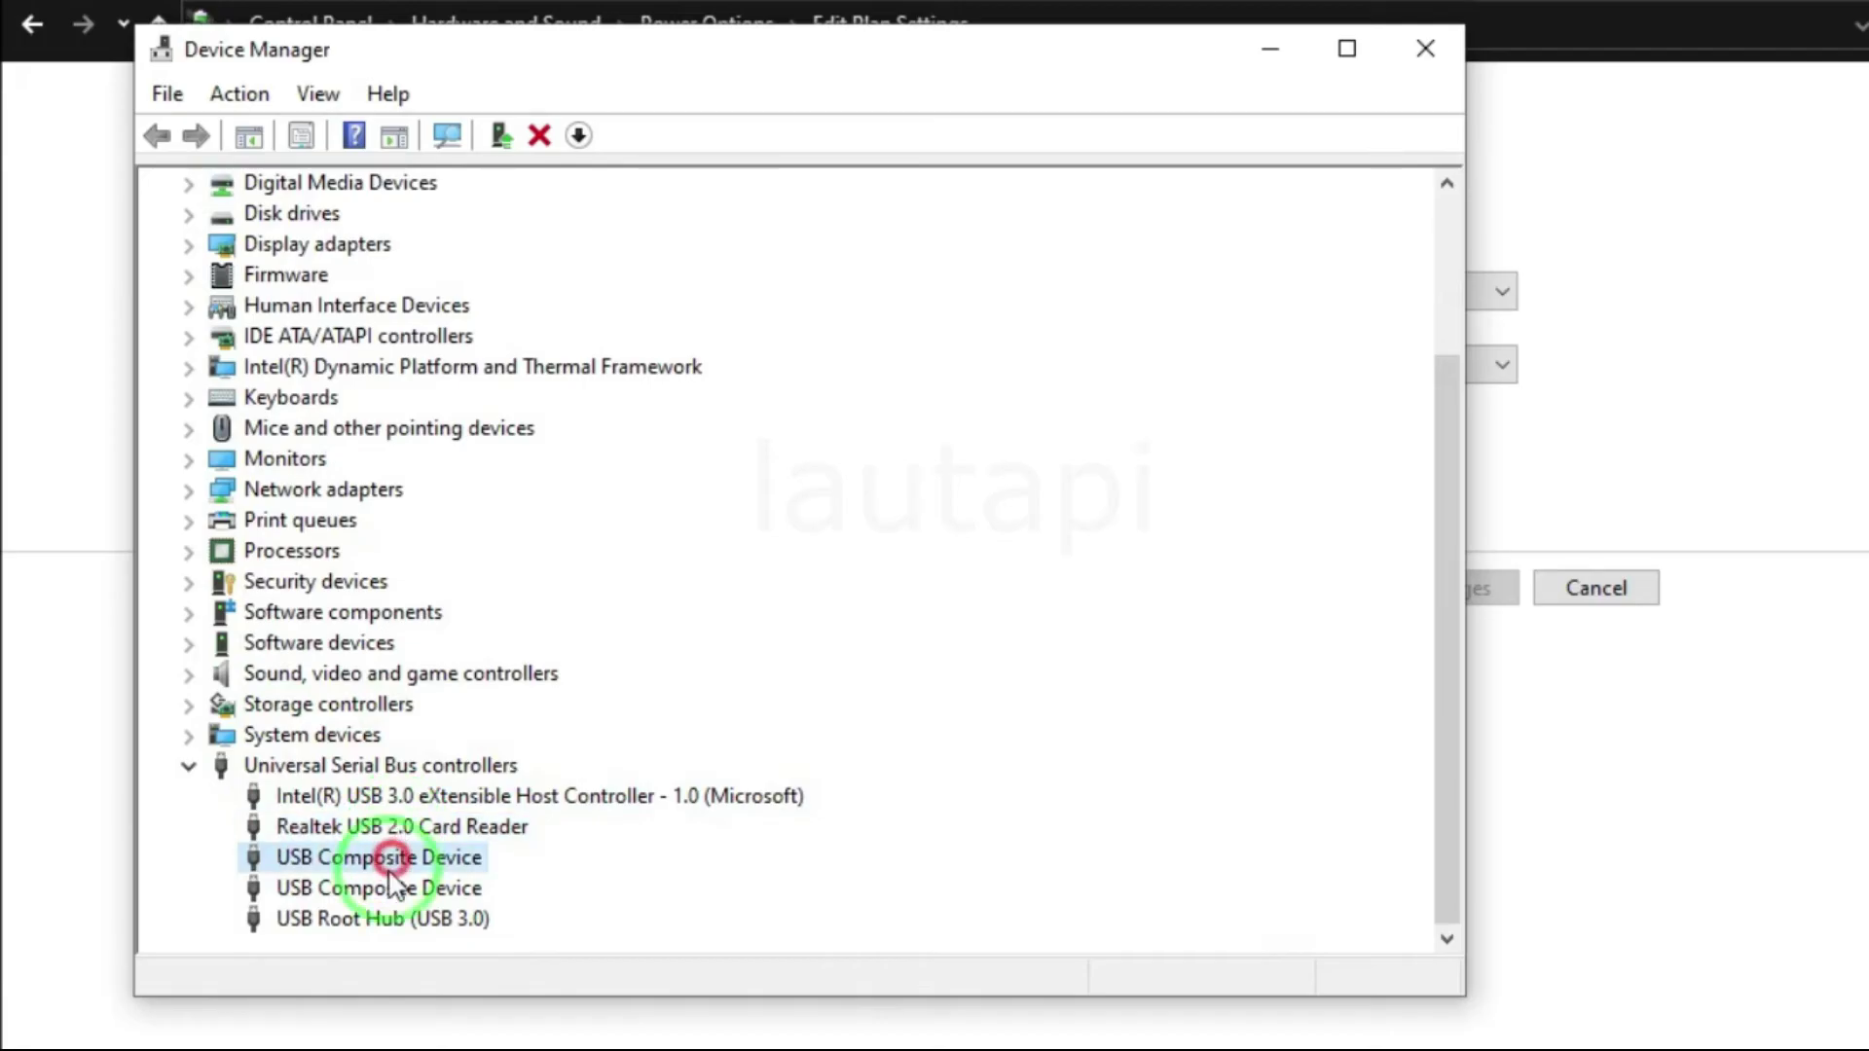
left_click(394, 916)
left_click(389, 888)
left_click(389, 857)
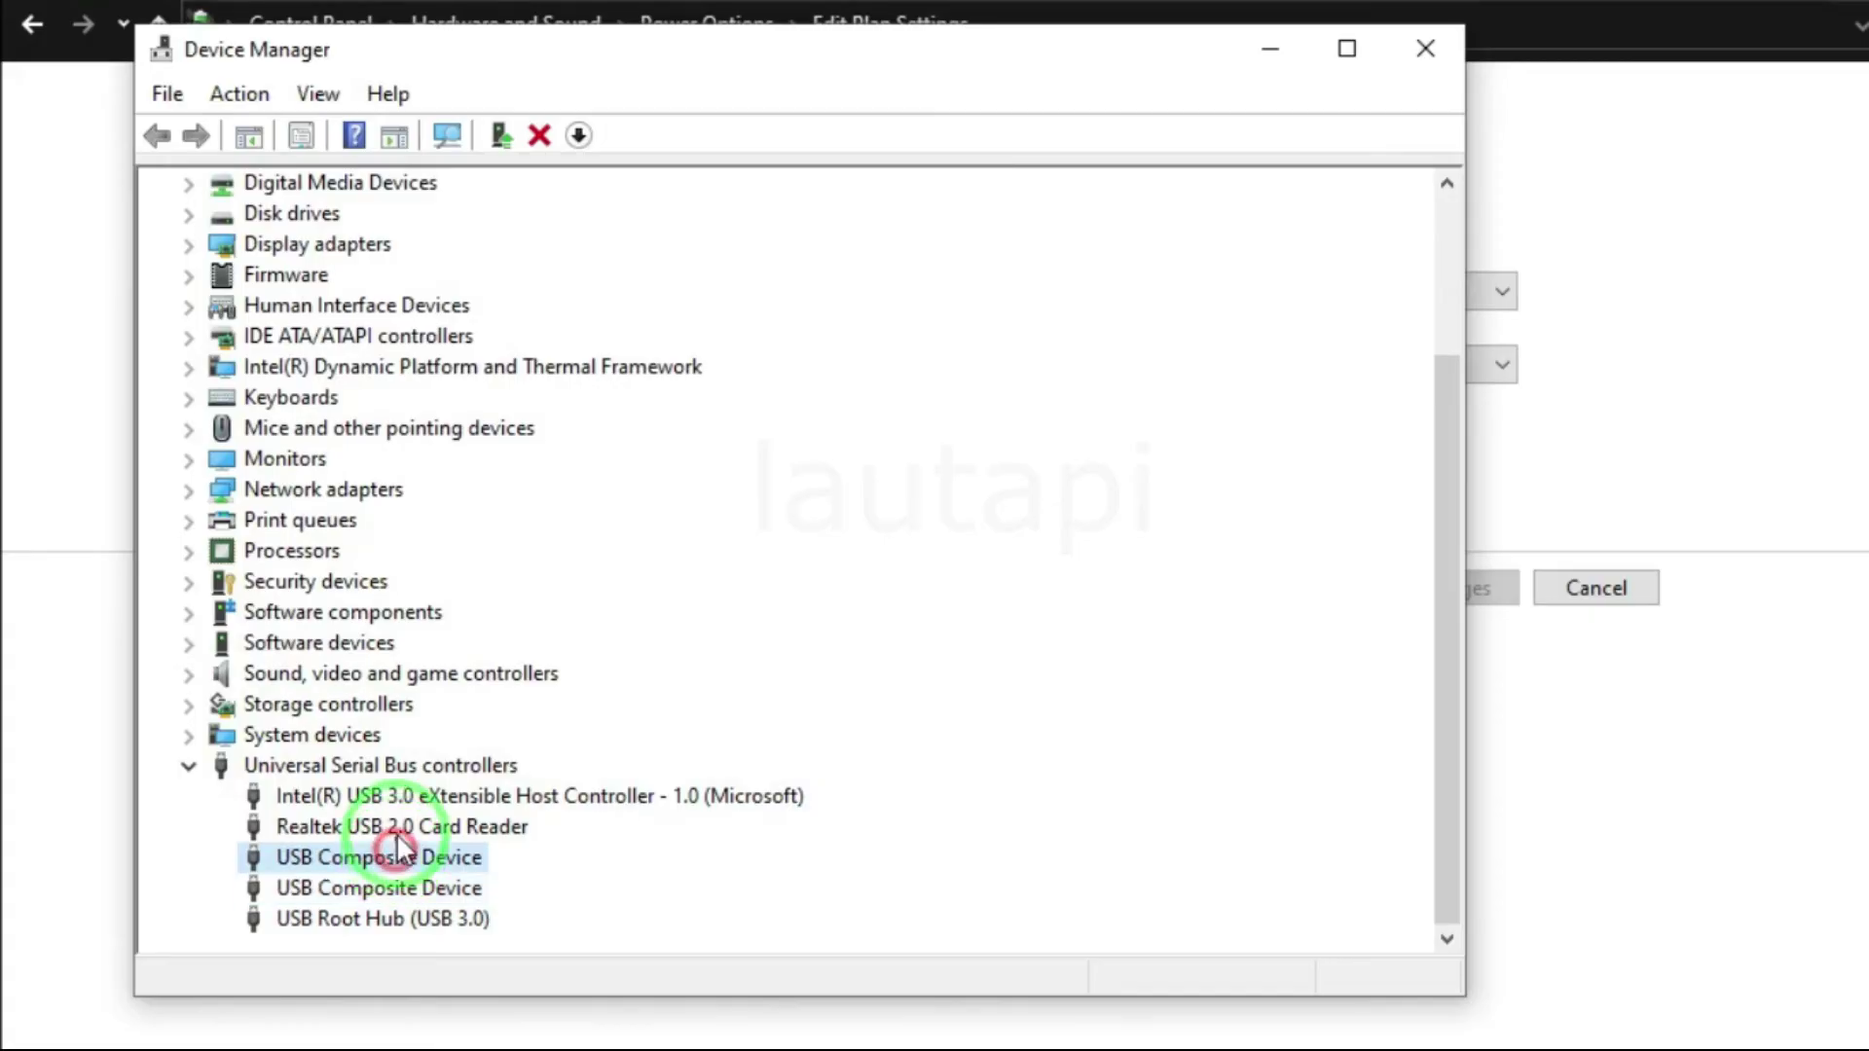
Update the Realtek USB 2.0 Card Reader driver manually, picking from the list of drivers available on the computer.
left_click(384, 827)
right_click(376, 826)
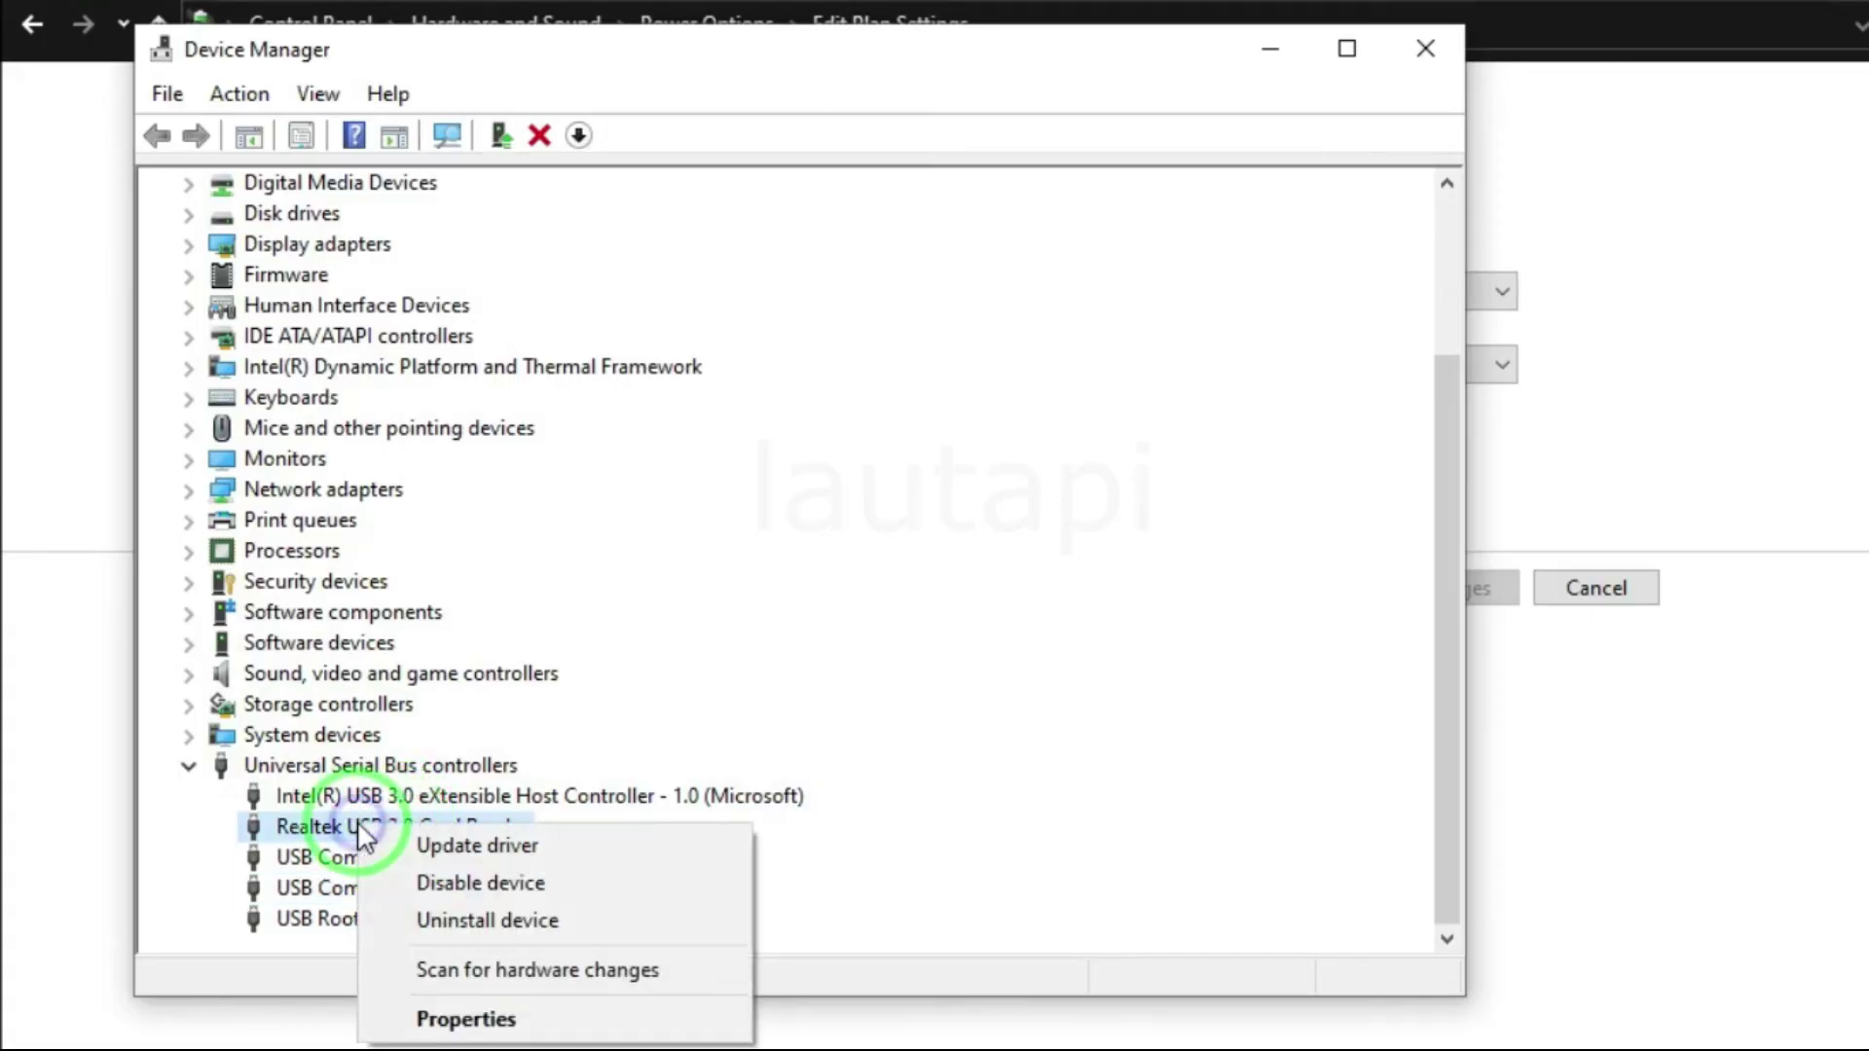
left_click(406, 843)
left_click(457, 607)
left_click(467, 680)
left_click(1106, 901)
left_click(1234, 903)
Update the USB Composite Device driver manually, picking from the list of drivers available on the computer.
right_click(385, 887)
left_click(416, 905)
left_click(458, 607)
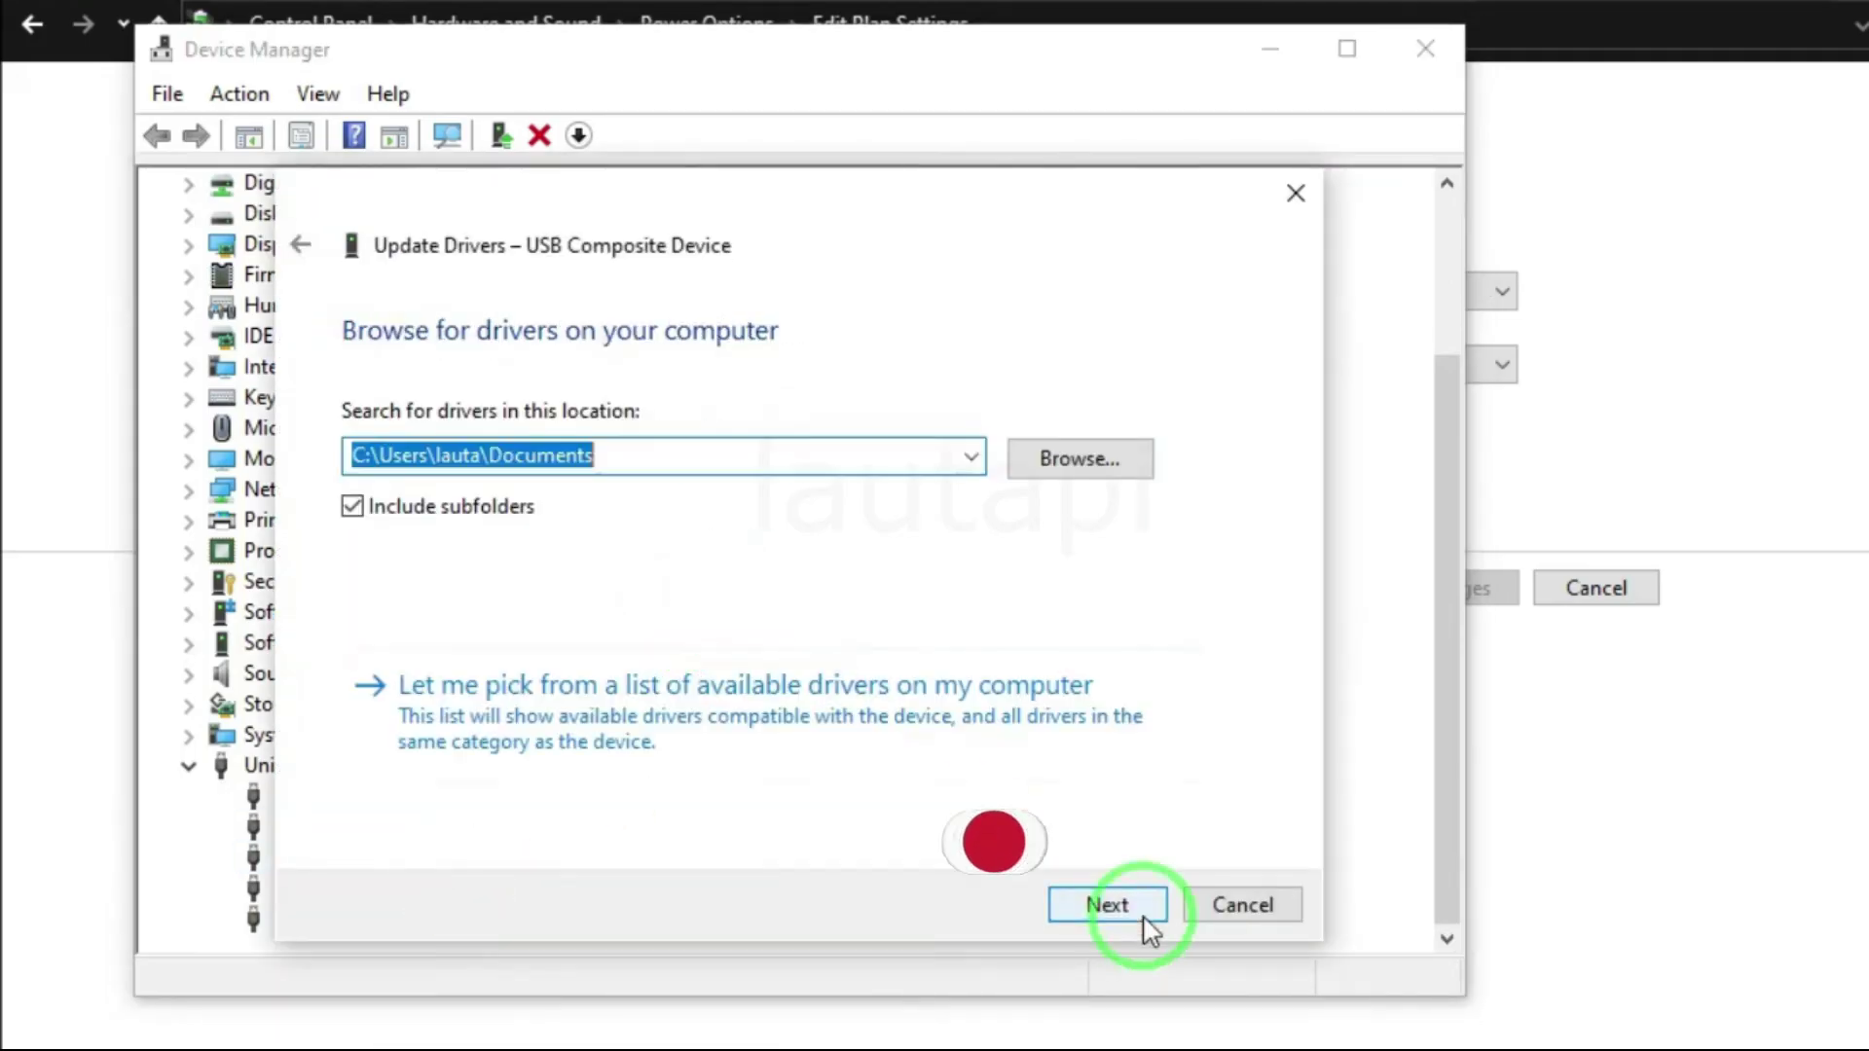
left_click(467, 668)
left_click(1107, 909)
left_click(1234, 905)
Repeat the manual driver update for the USB Composite Device listed just above USB Root Hub, using the drivers available on the computer.
right_click(394, 892)
left_click(480, 909)
left_click(458, 607)
left_click(1114, 901)
left_click(1246, 905)
right_click(389, 889)
left_click(457, 903)
left_click(458, 607)
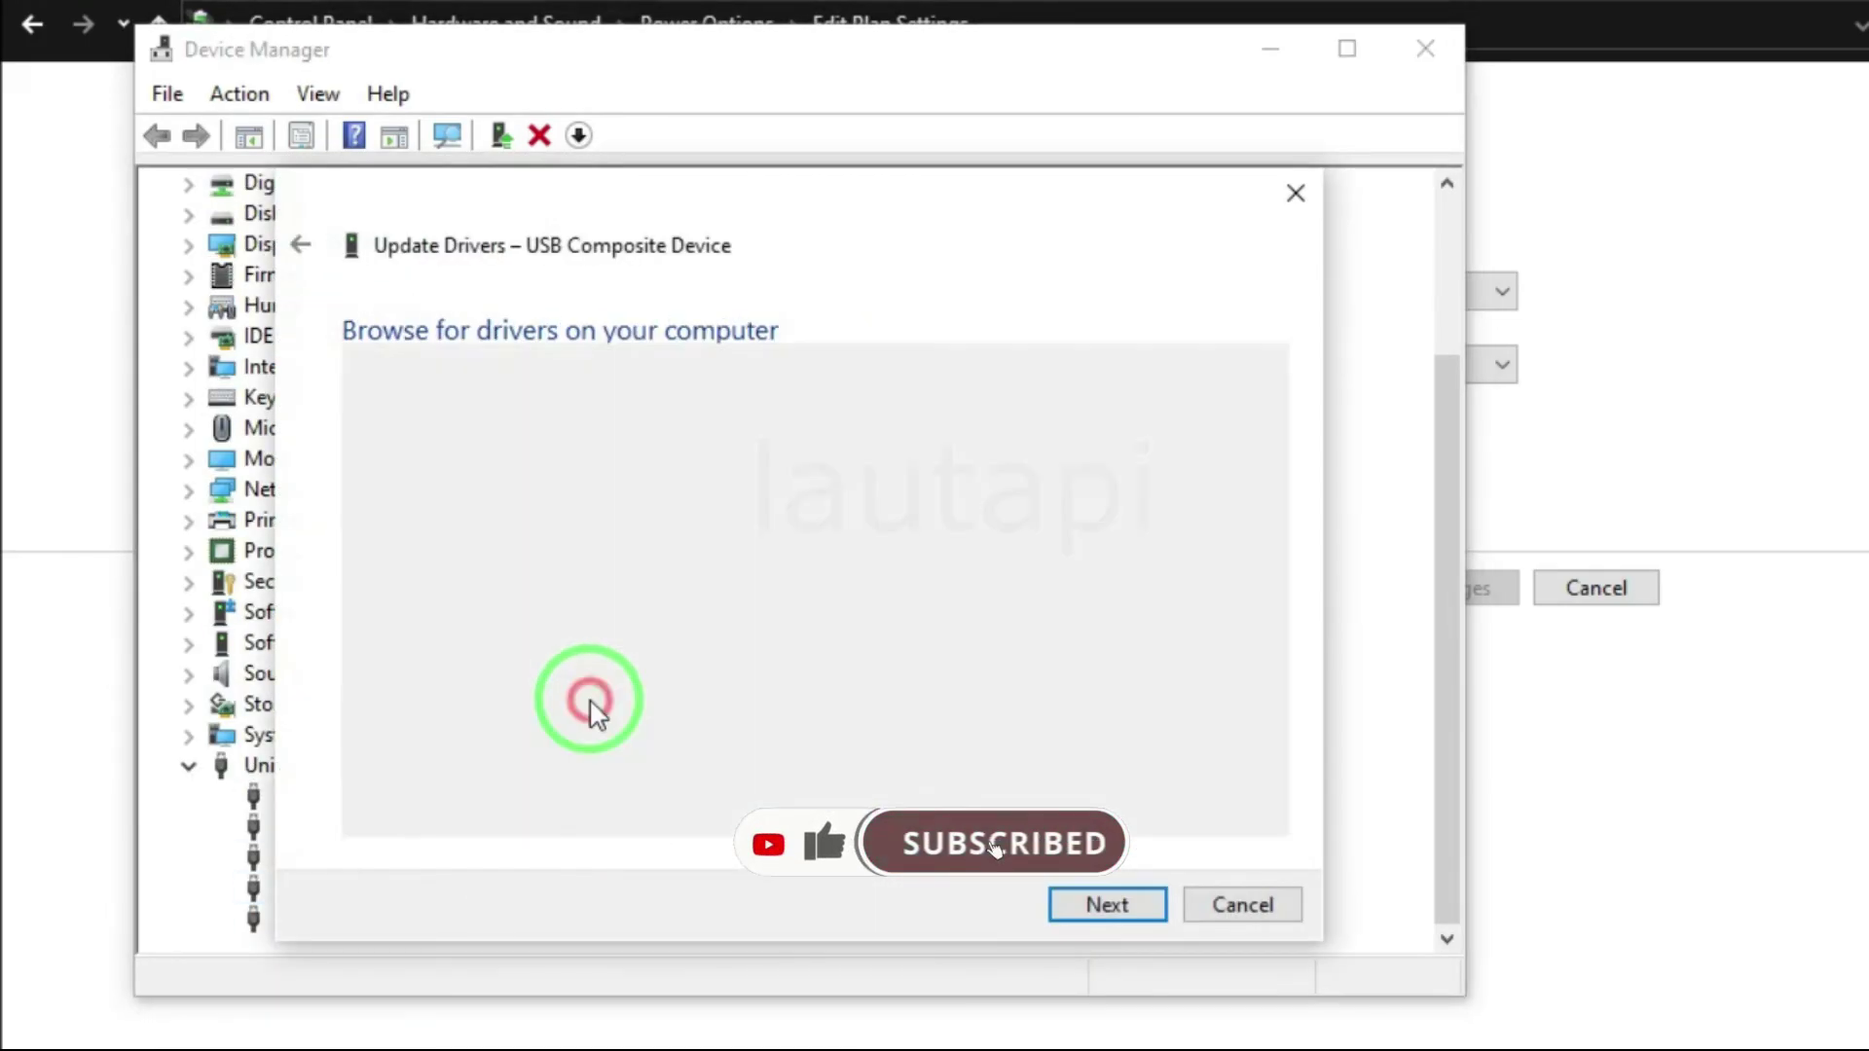
left_click(584, 797)
left_click(1110, 902)
left_click(1255, 907)
Update the USB Root Hub (USB 3.0) driver manually, choosing the USB Root Hub (USB 3.0) model from the available drivers.
right_click(394, 910)
left_click(471, 934)
left_click(457, 608)
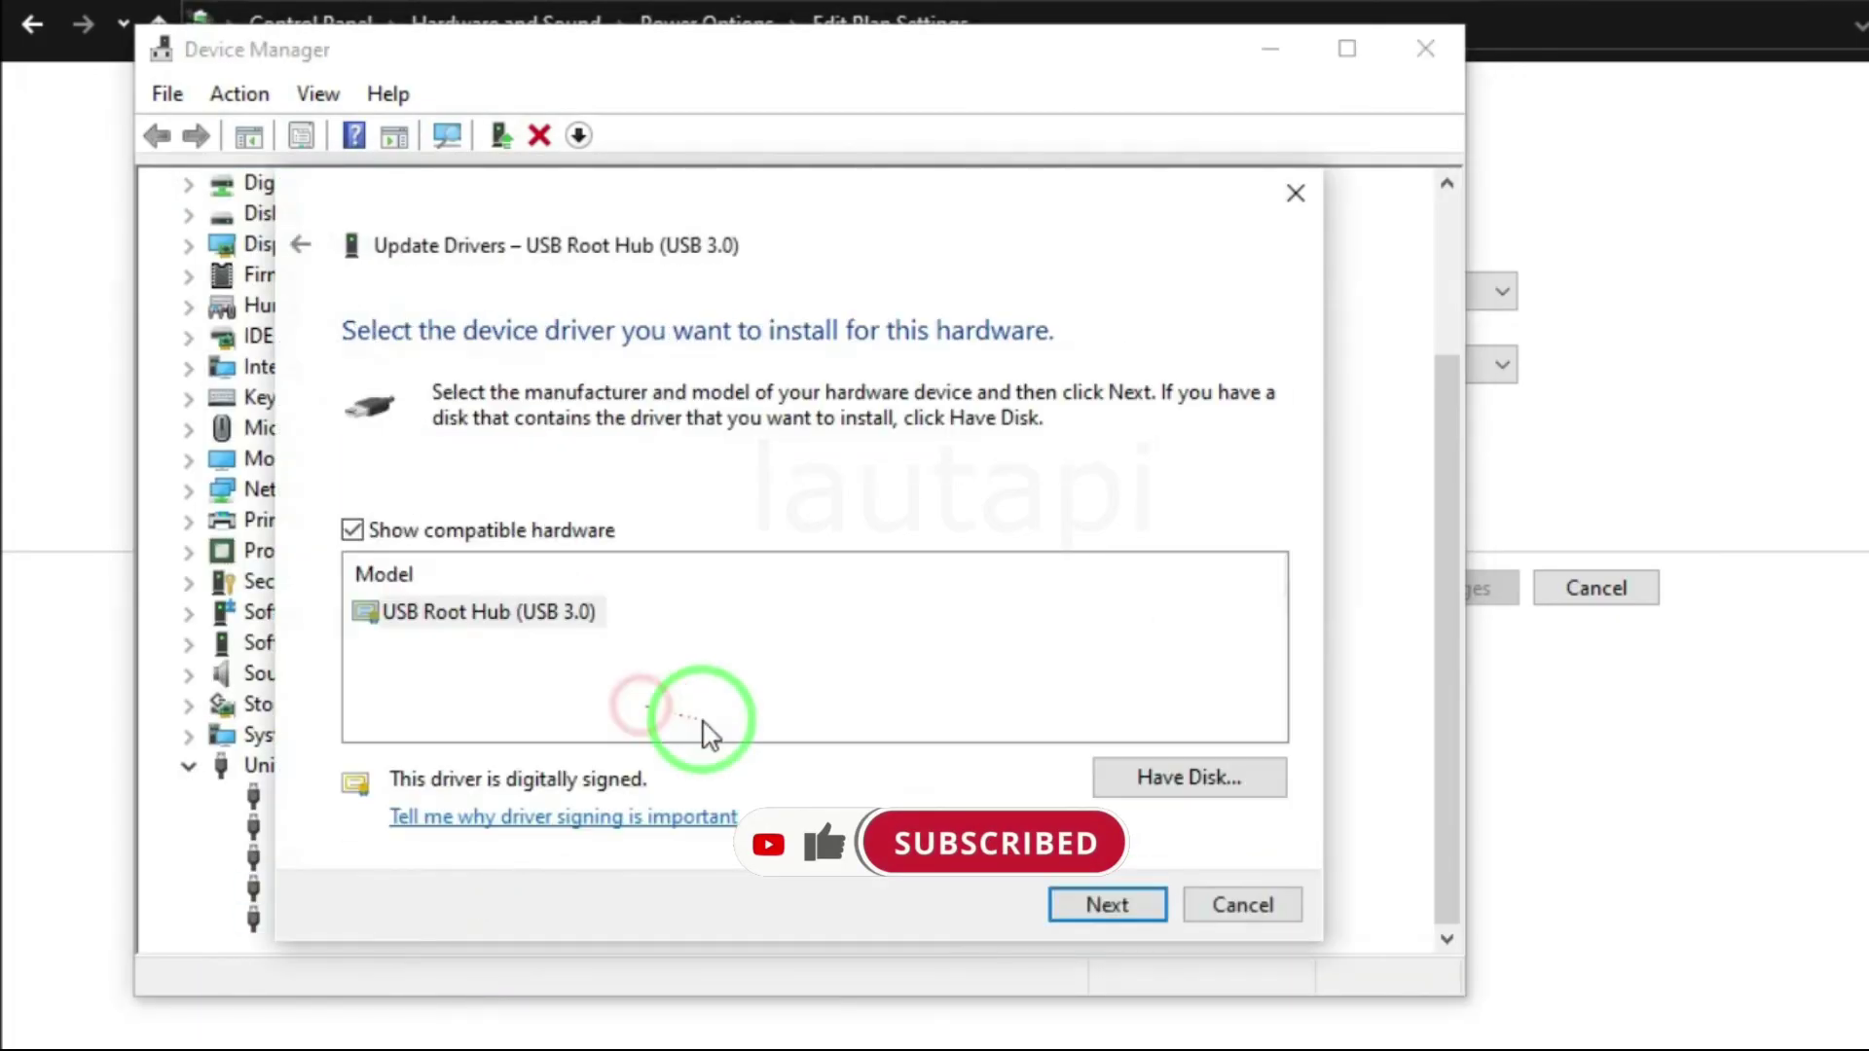
left_click(584, 797)
left_click(1101, 900)
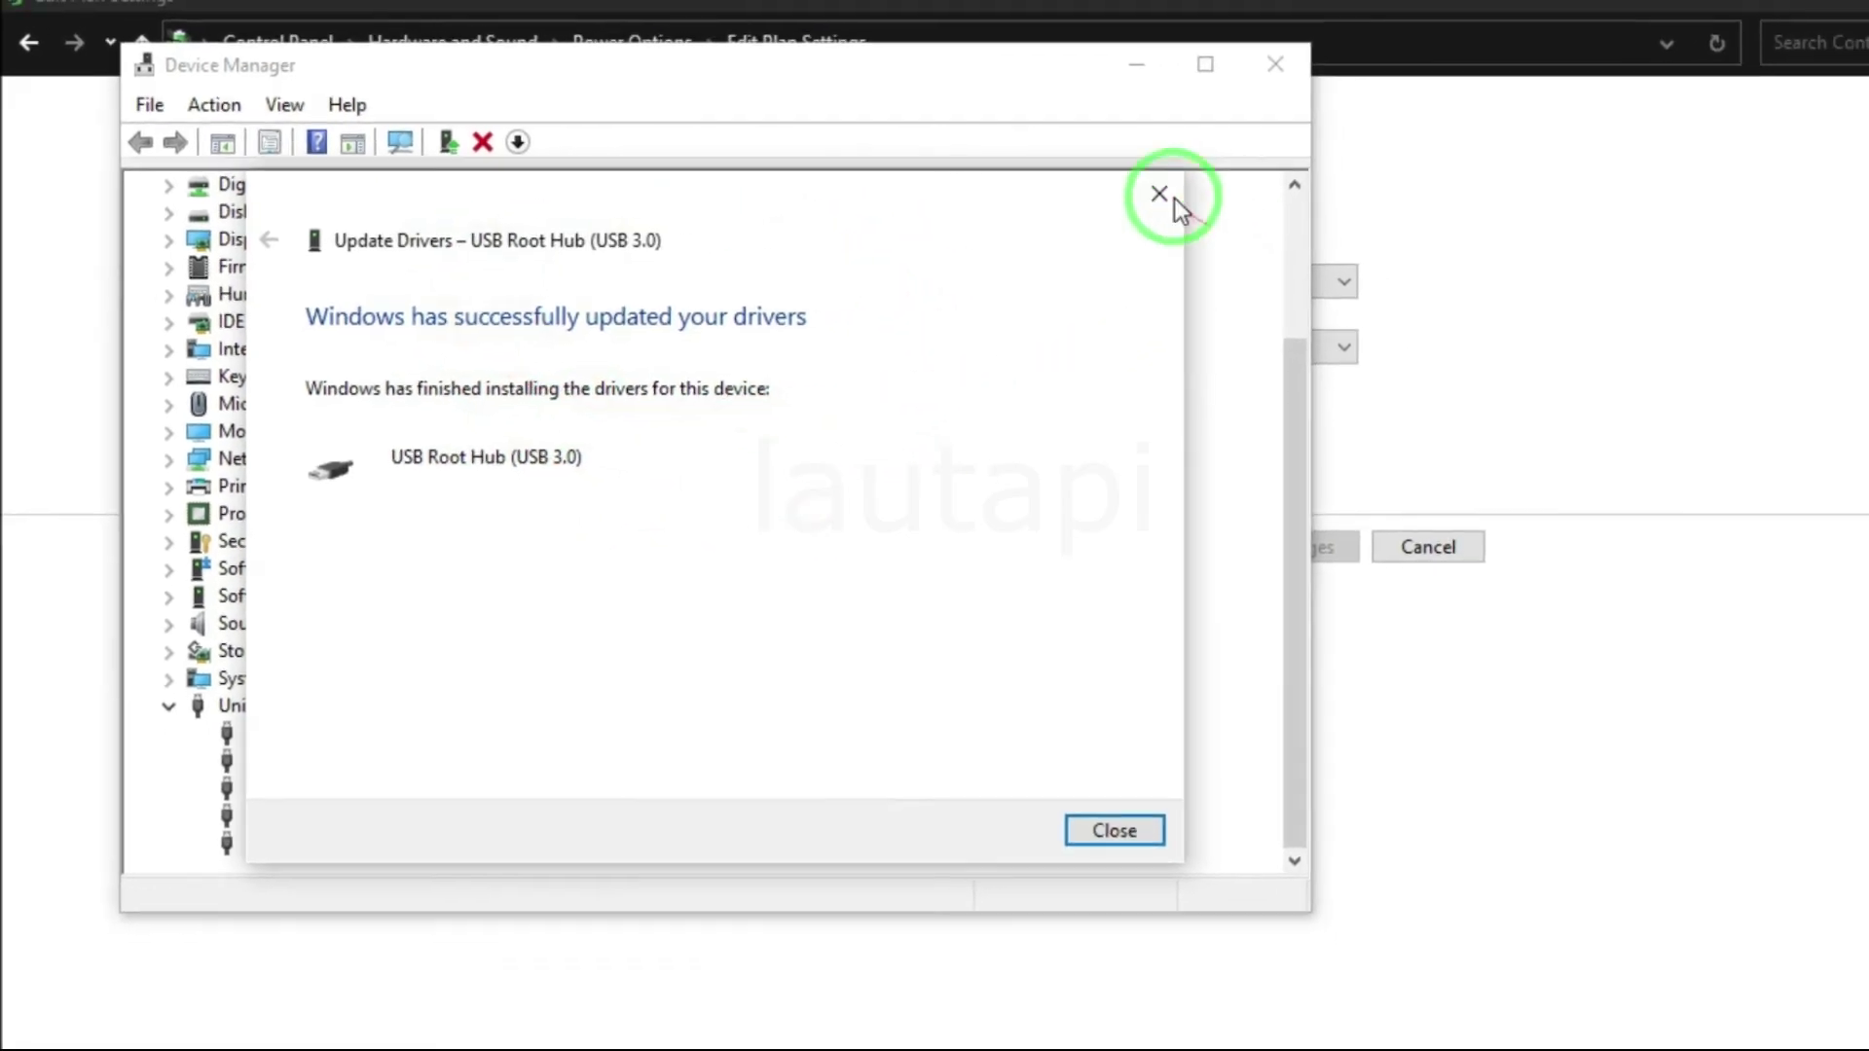
left_click(1174, 199)
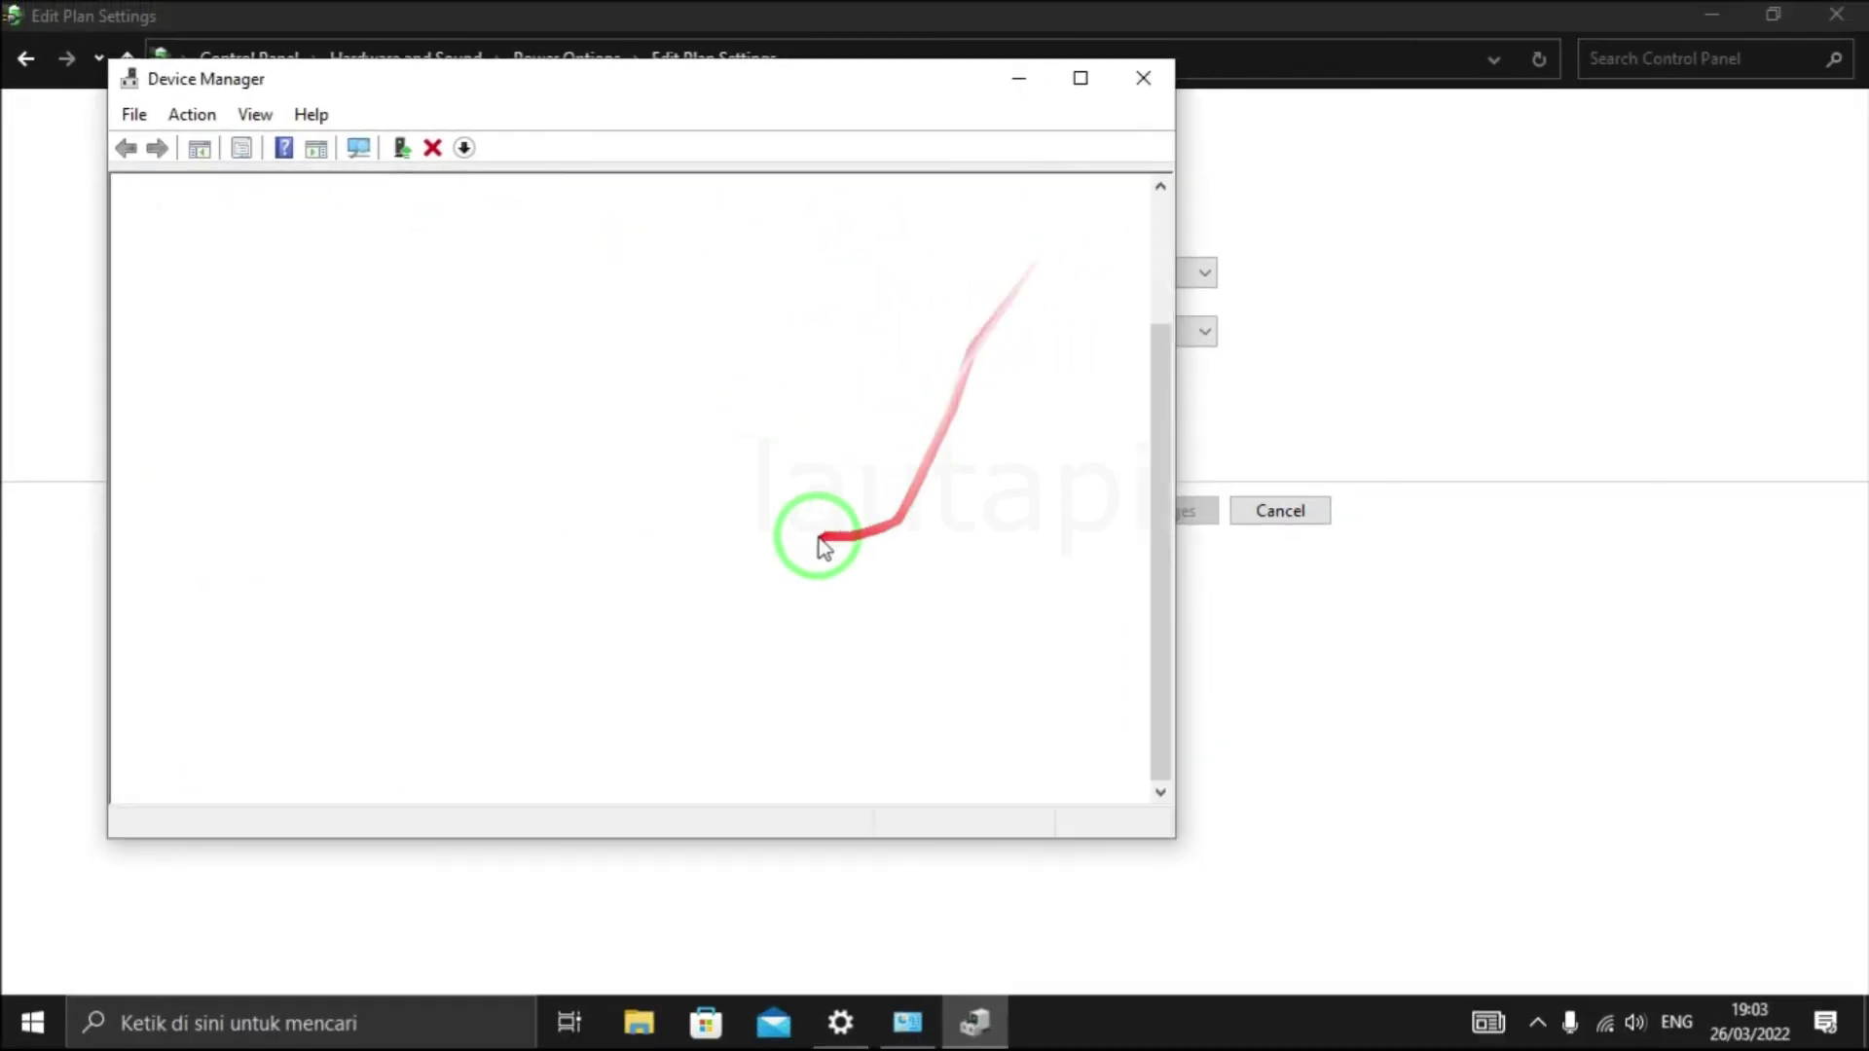
Close Device Manager, the Edit Plan Settings window and the remaining Settings window to return to the desktop.
left_click(1156, 78)
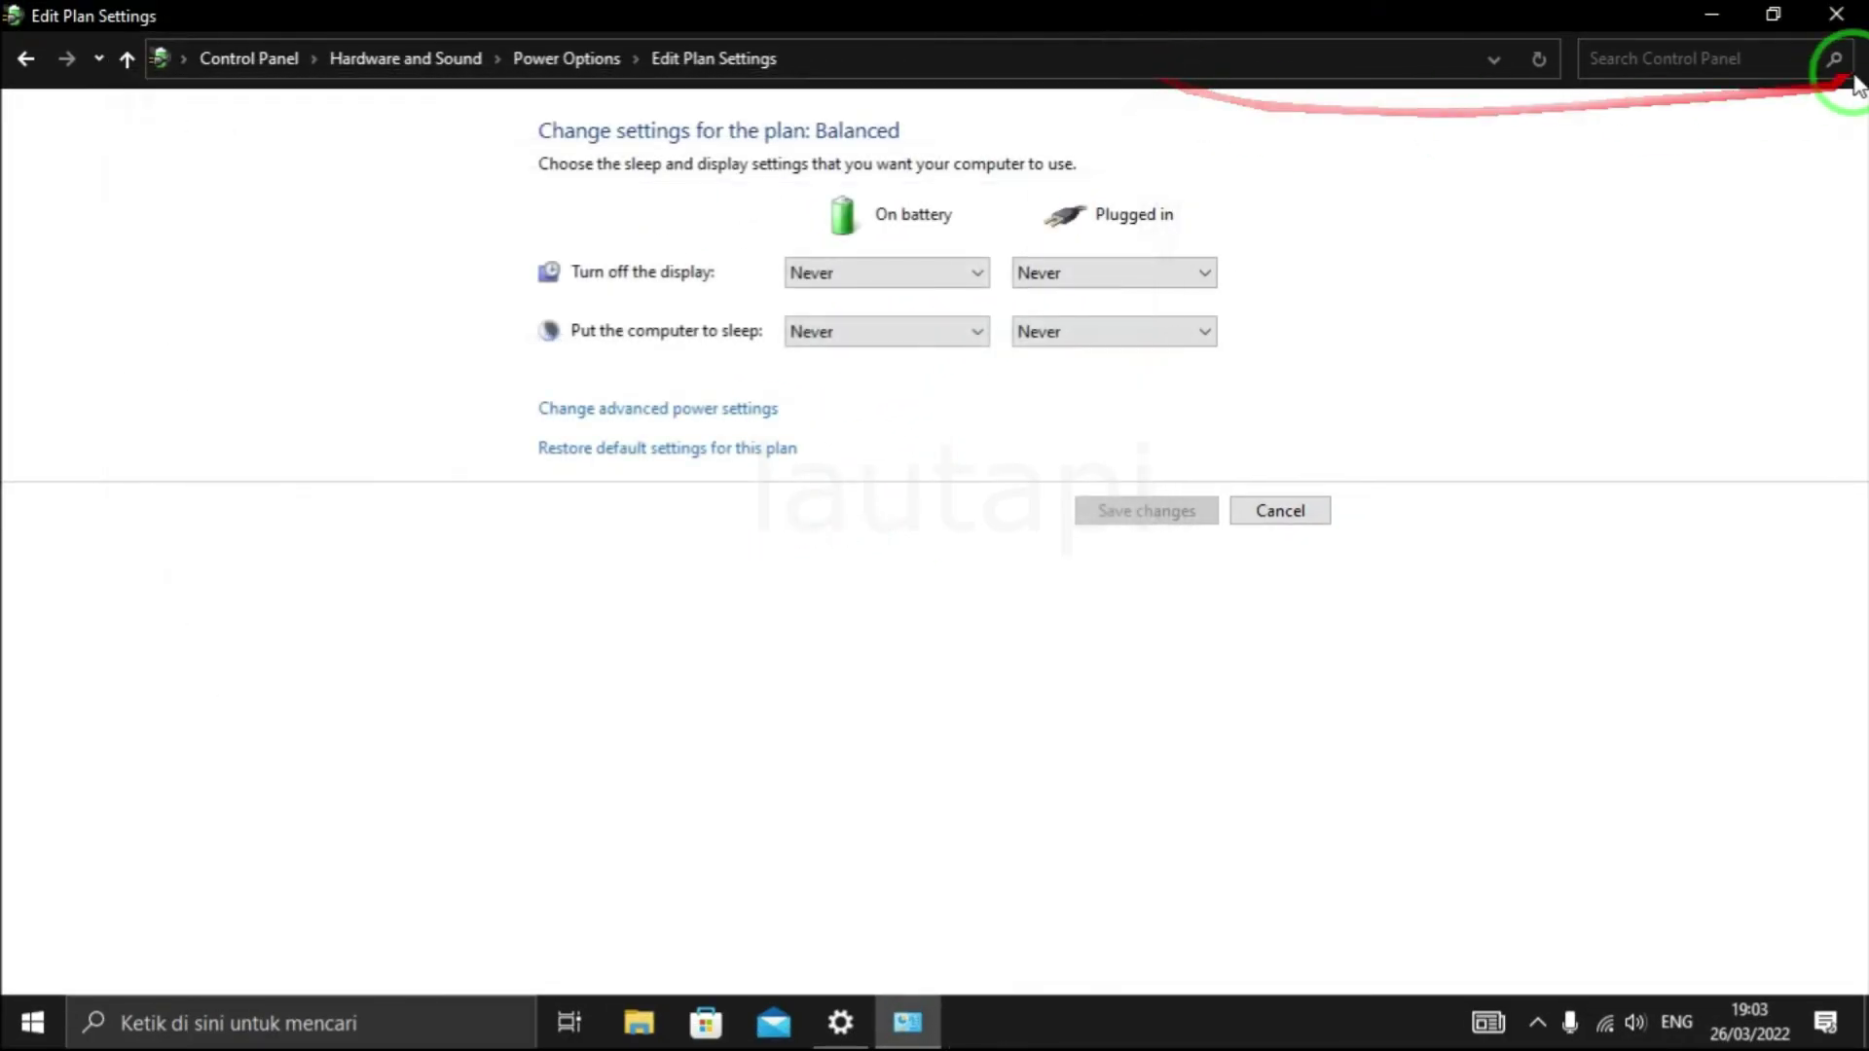
left_click(1836, 22)
left_click(1836, 22)
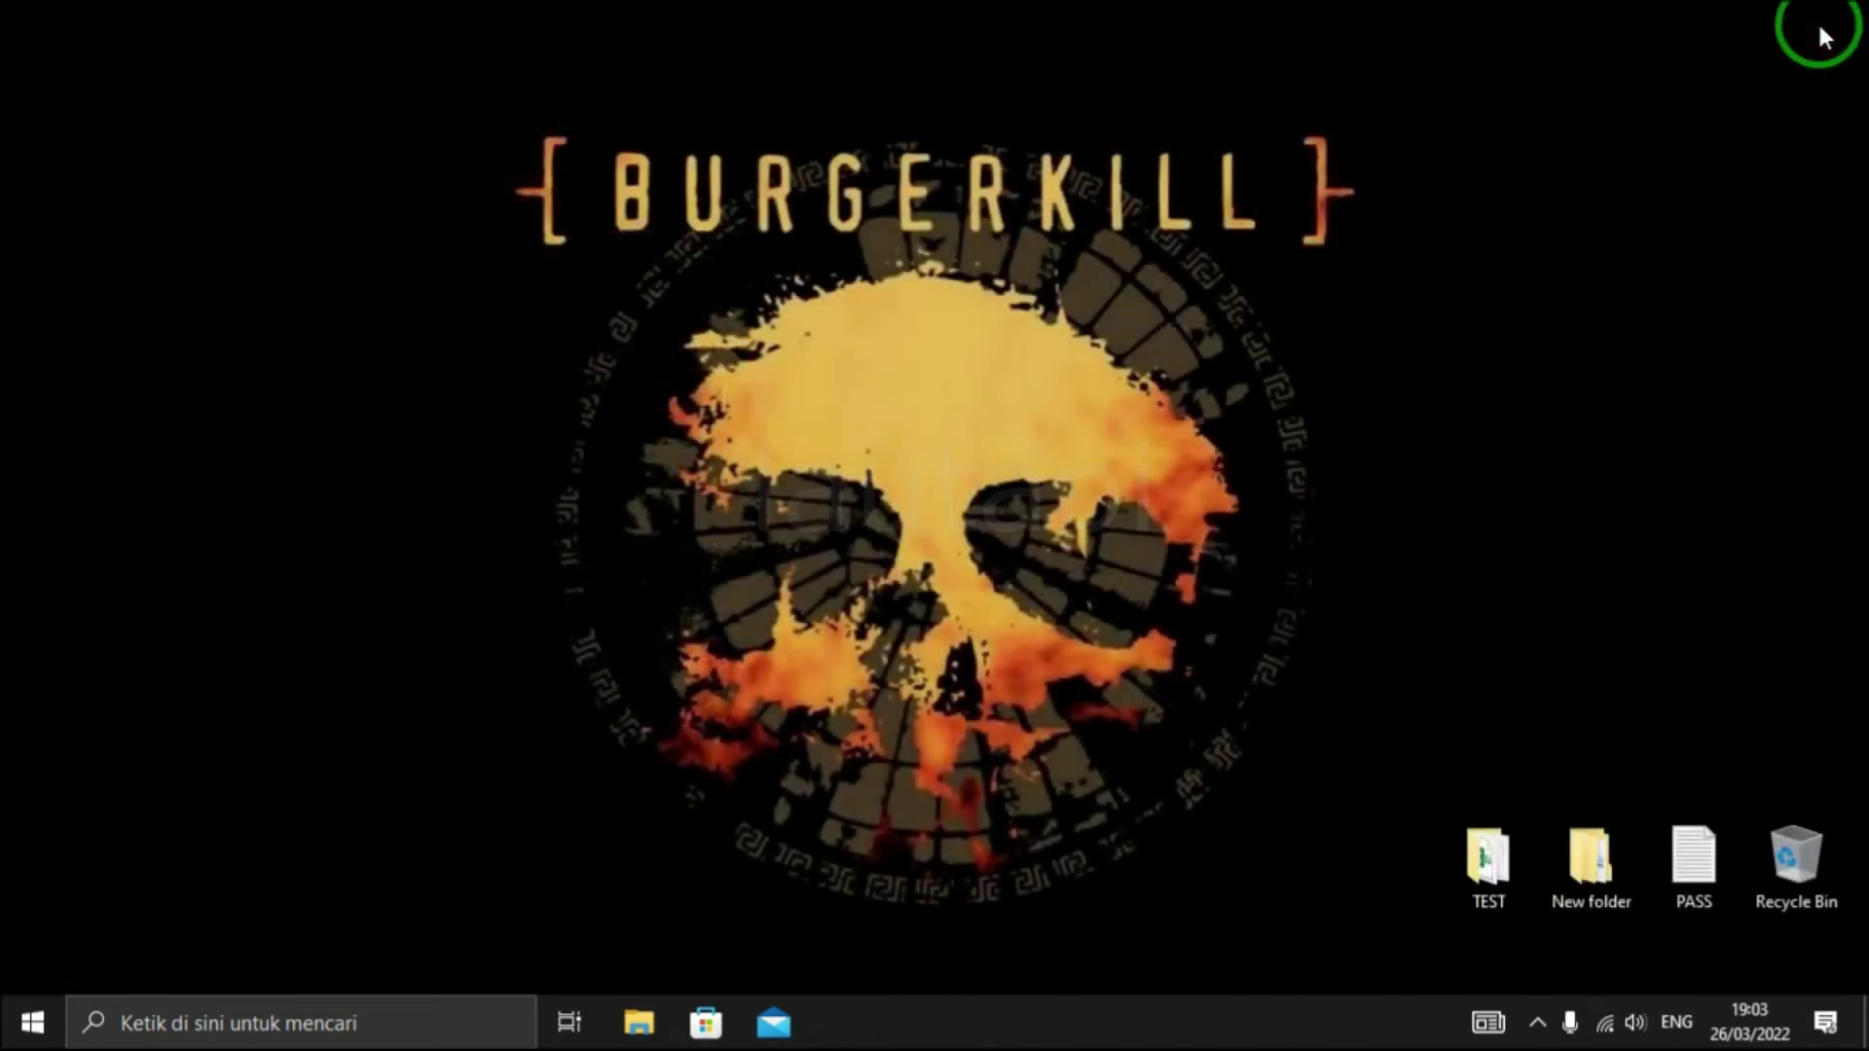
right_click(577, 501)
left_click(540, 576)
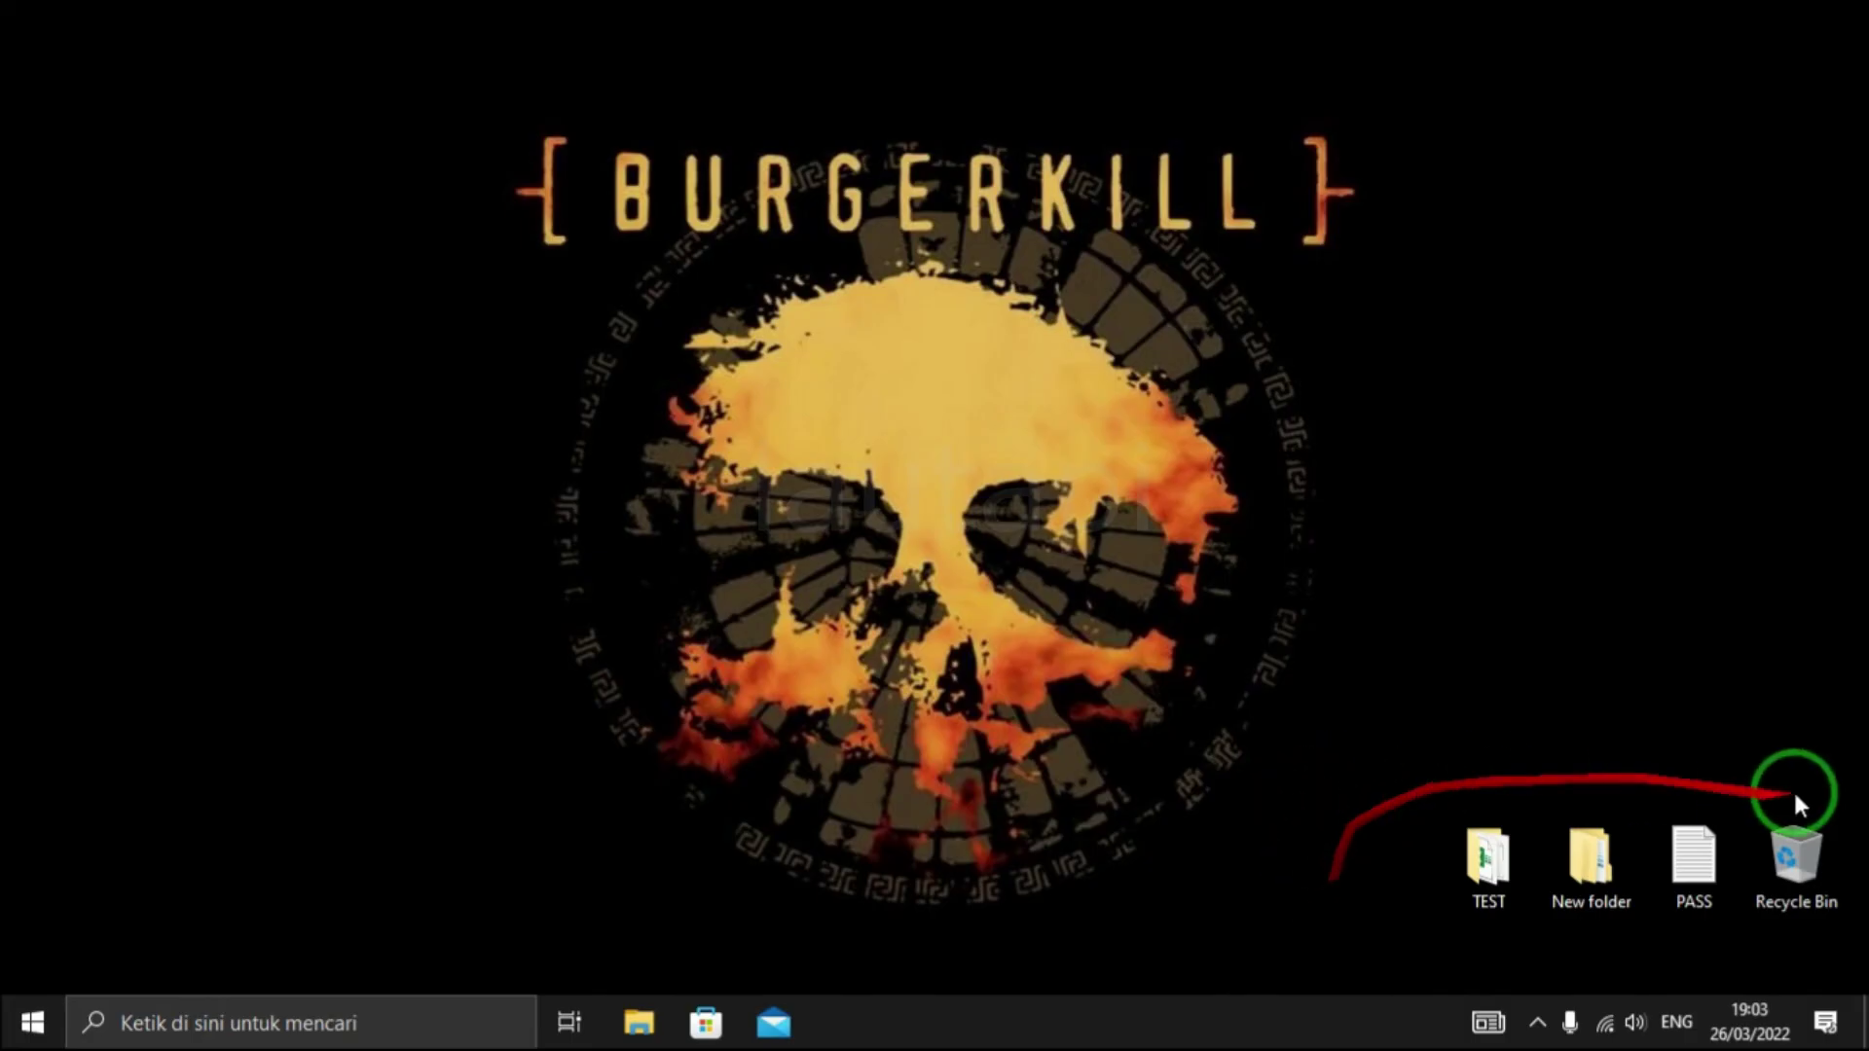
right_click(629, 356)
left_click(575, 441)
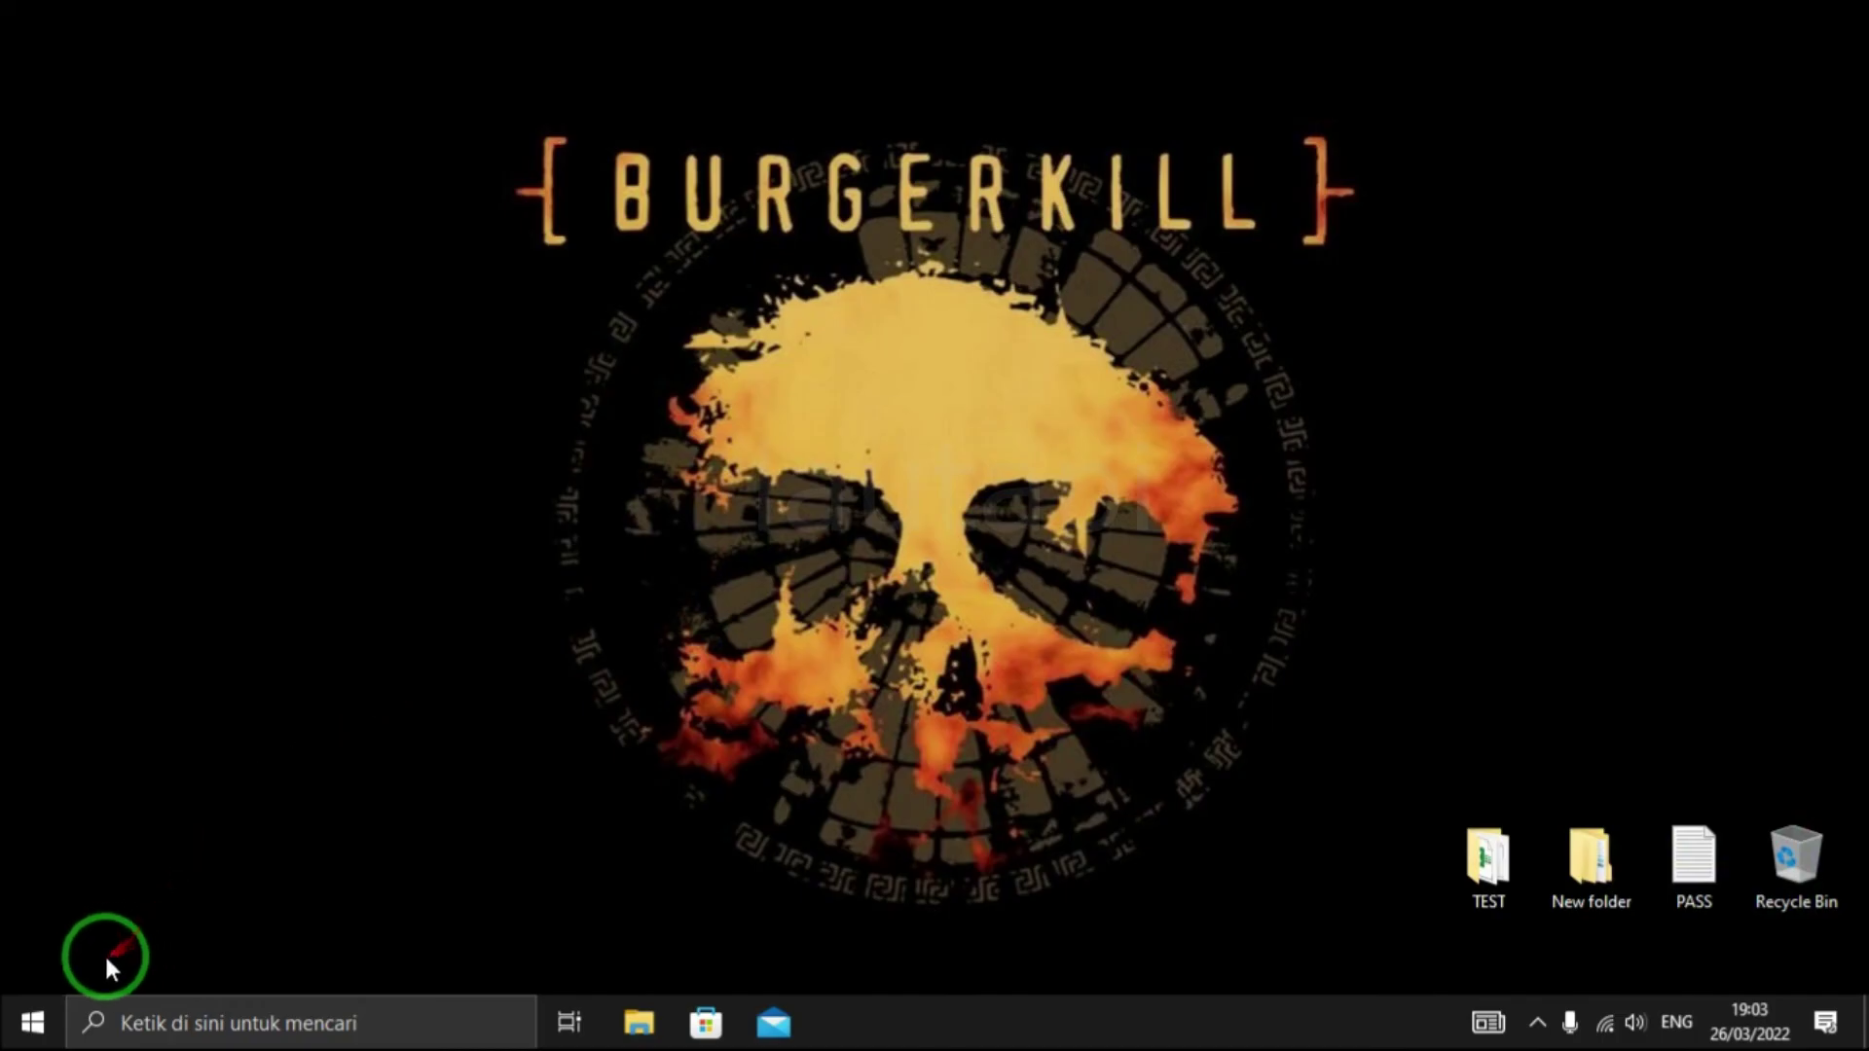